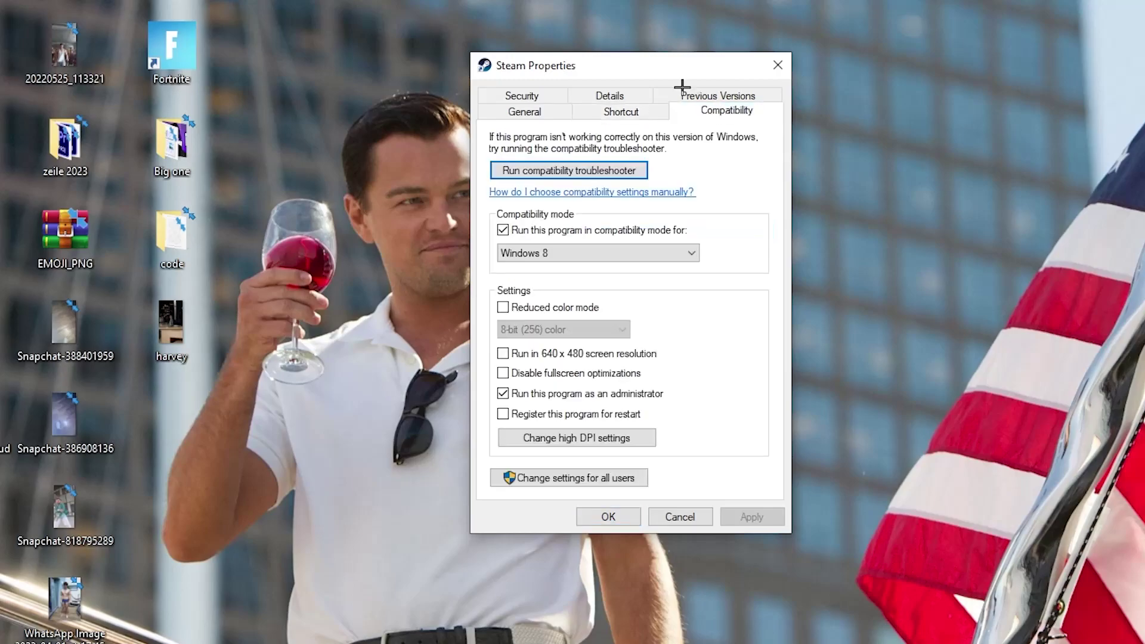
- Check the Windows versions offered for Steam's compatibility mode, keep Windows 8 selected, and accept the shortcut's properties
left_click_drag(641, 97, 630, 57)
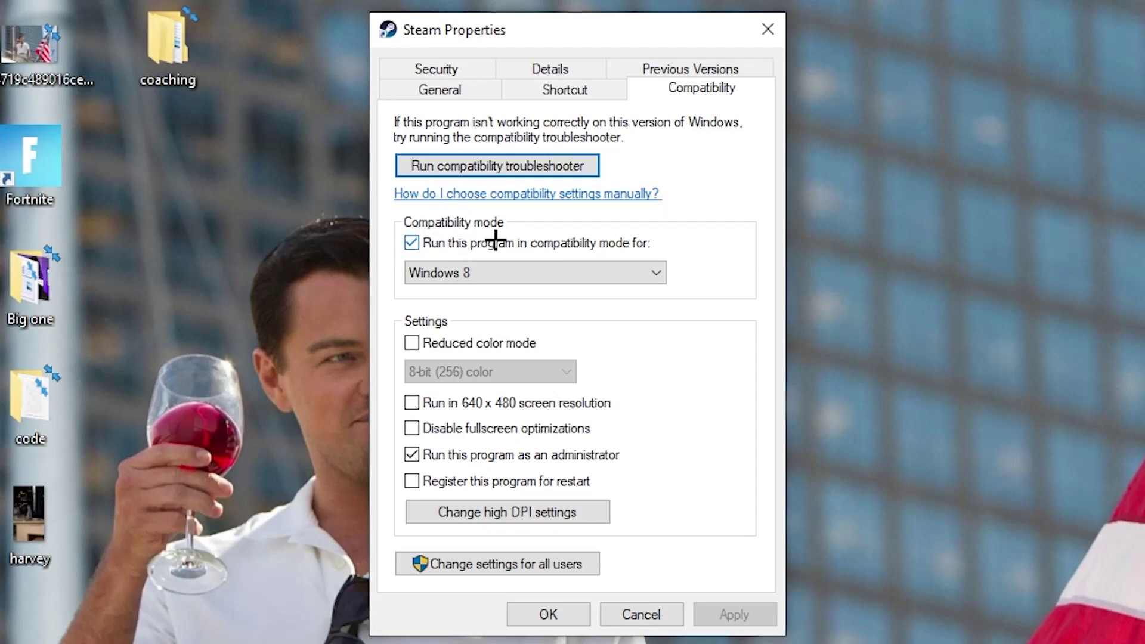
left_click(639, 266)
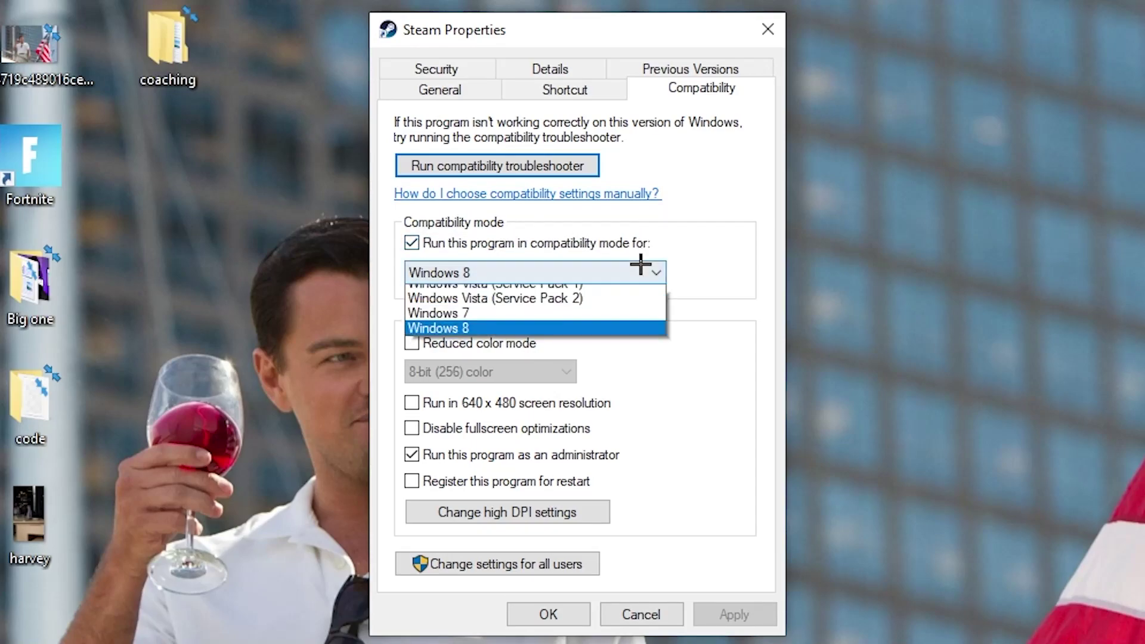
left_click(695, 253)
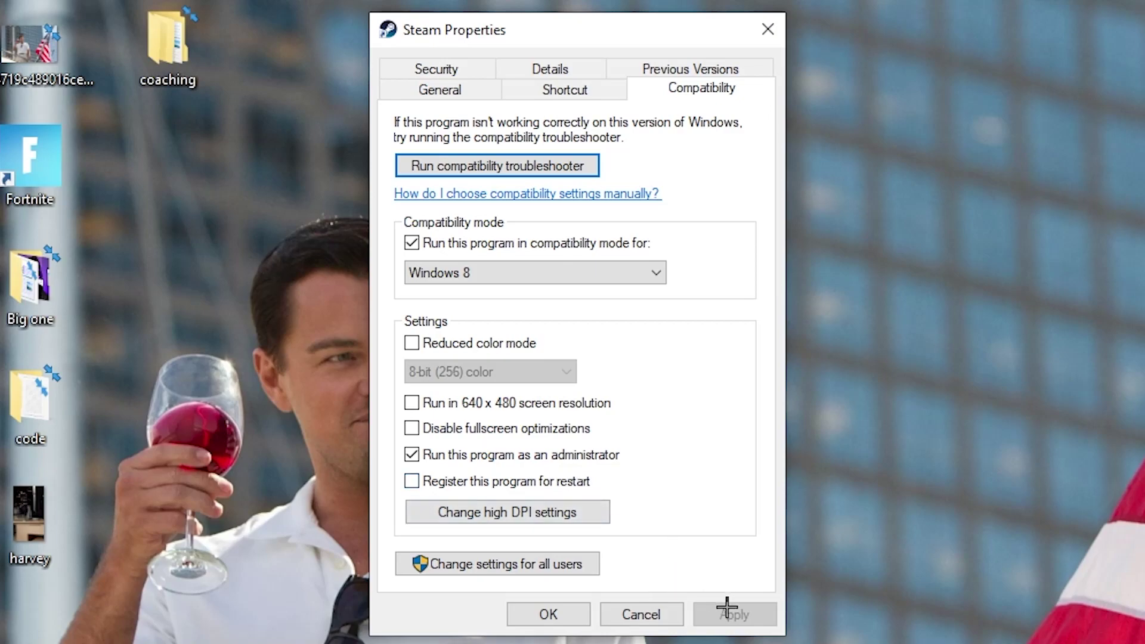
left_click(559, 611)
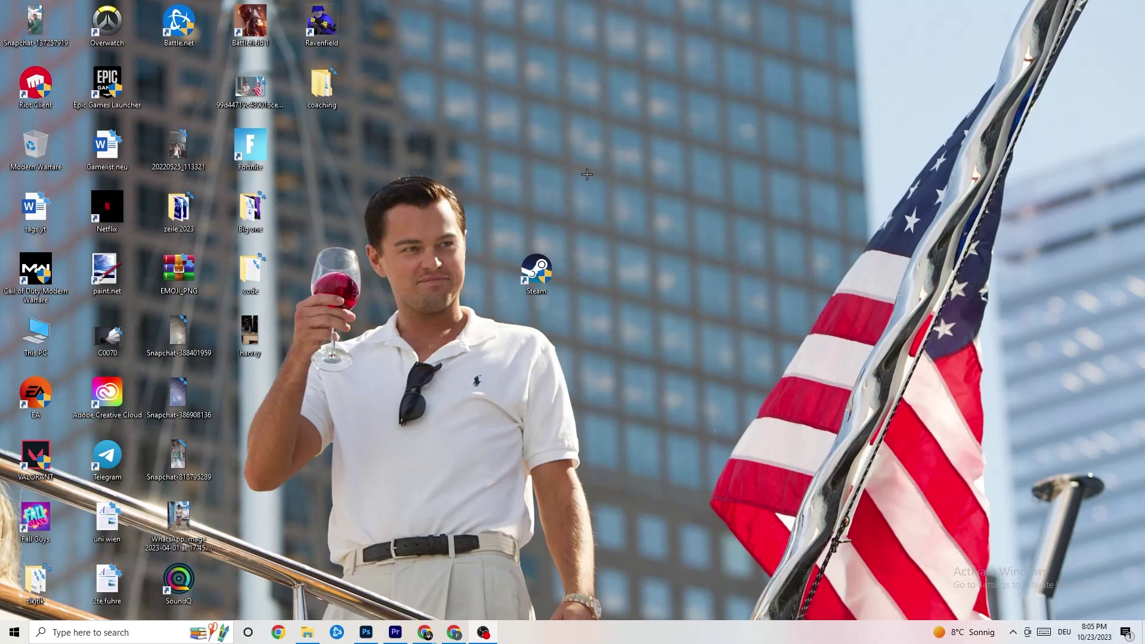
left_click_drag(552, 271, 546, 155)
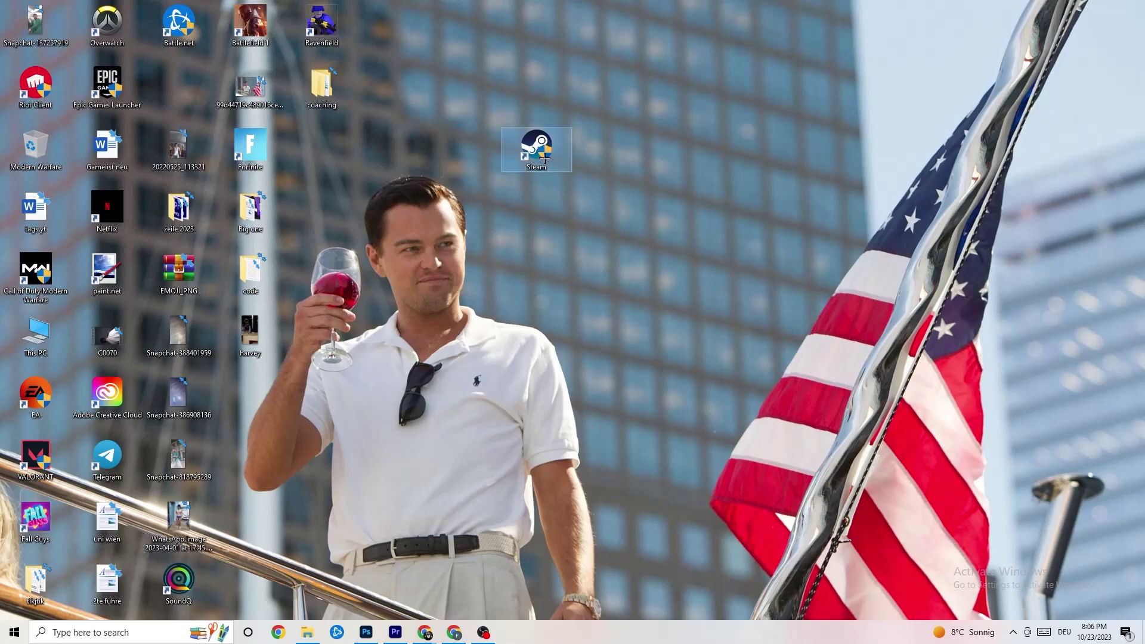
left_click_drag(535, 145, 468, 206)
left_click(540, 177)
left_click(497, 163)
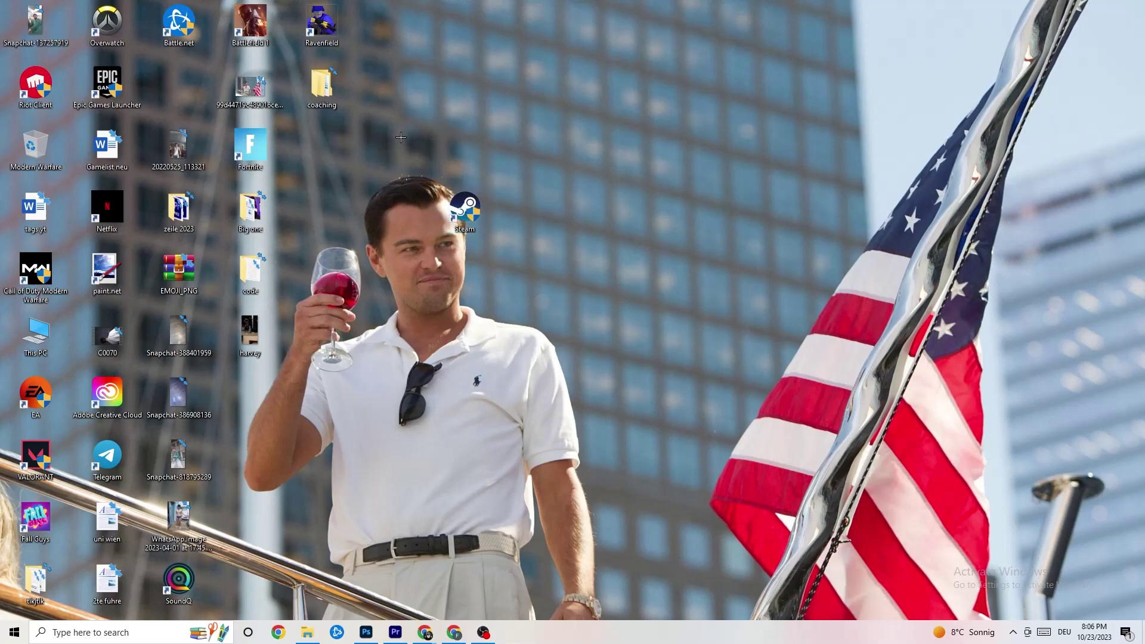
left_click_drag(465, 209, 537, 206)
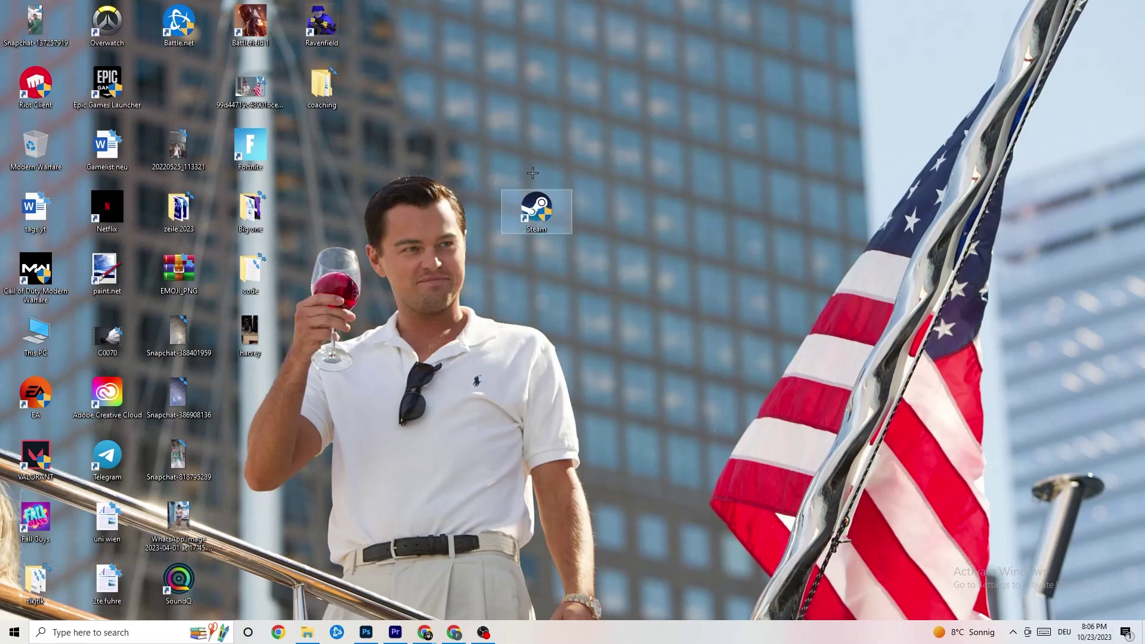
- Review the compatibility settings in the Steam desktop shortcut's properties and close them without changes
right_click(533, 226)
left_click(596, 539)
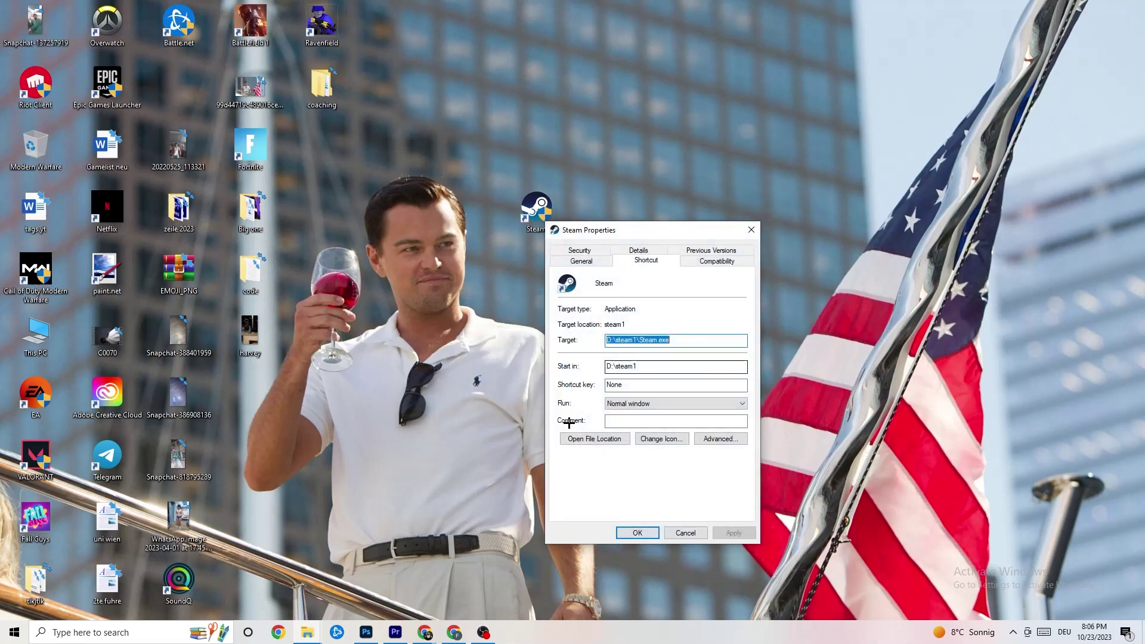
left_click(716, 261)
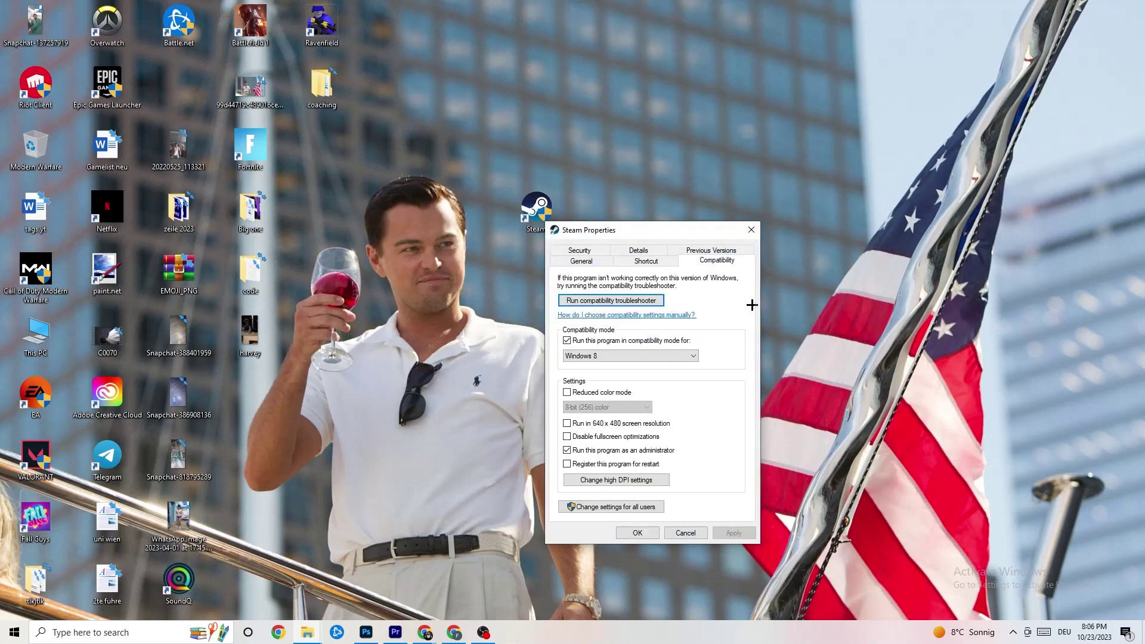
left_click(751, 230)
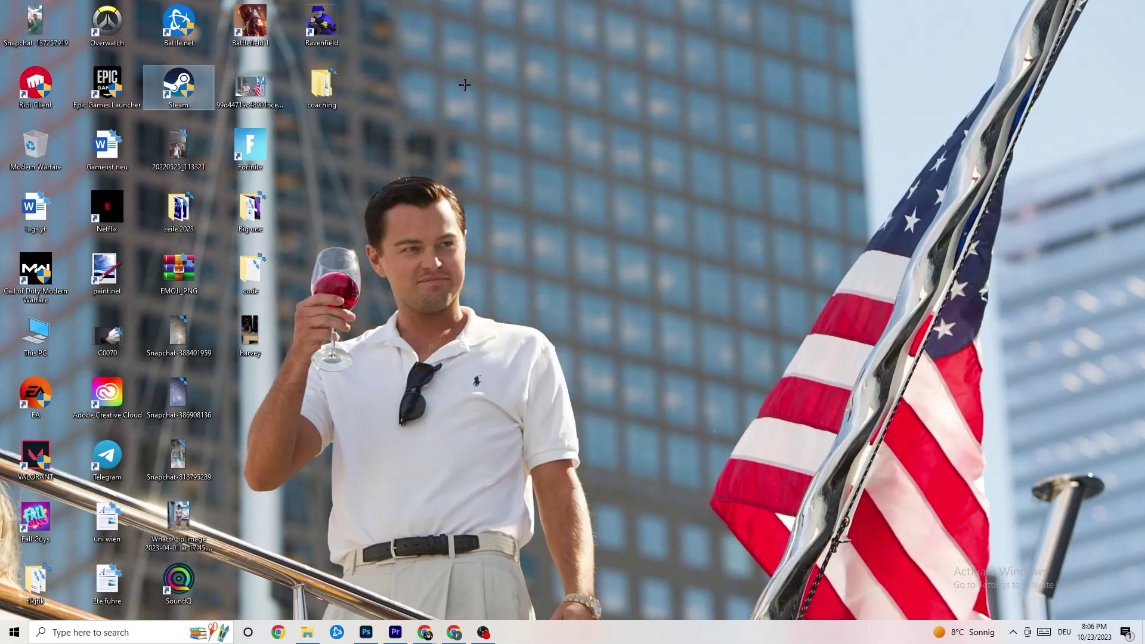
left_click(555, 117)
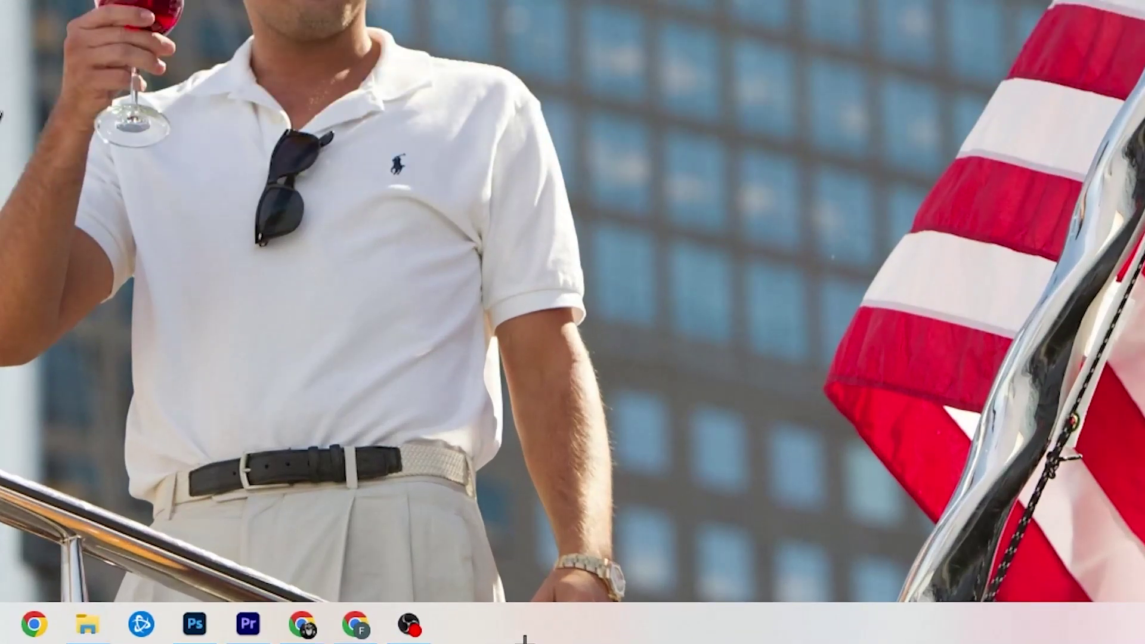
- Open Task Manager and maximize its window
right_click(490, 633)
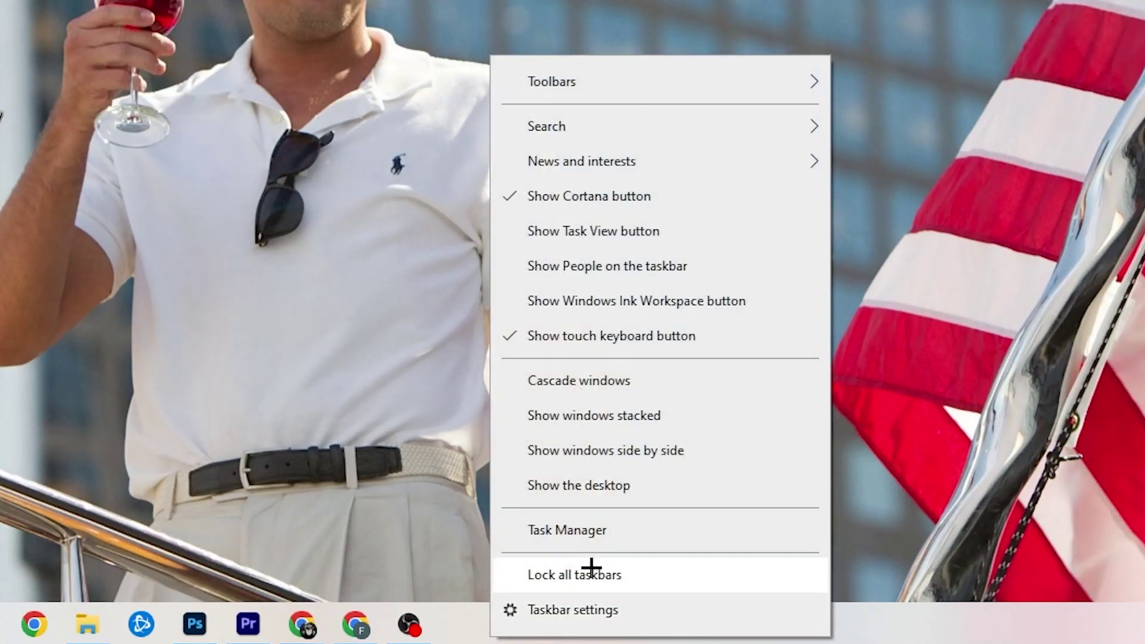
left_click(595, 538)
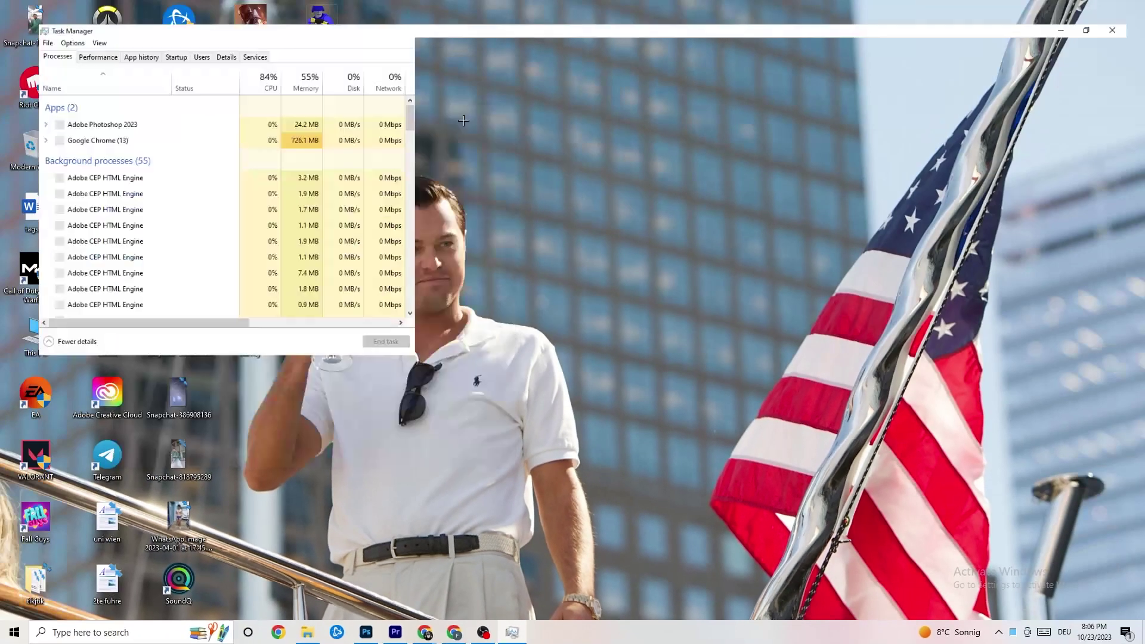
double_click(179, 7)
mouse_move(481, 38)
left_mouse_down()
mouse_move(513, 31)
mouse_move(493, 52)
left_mouse_up()
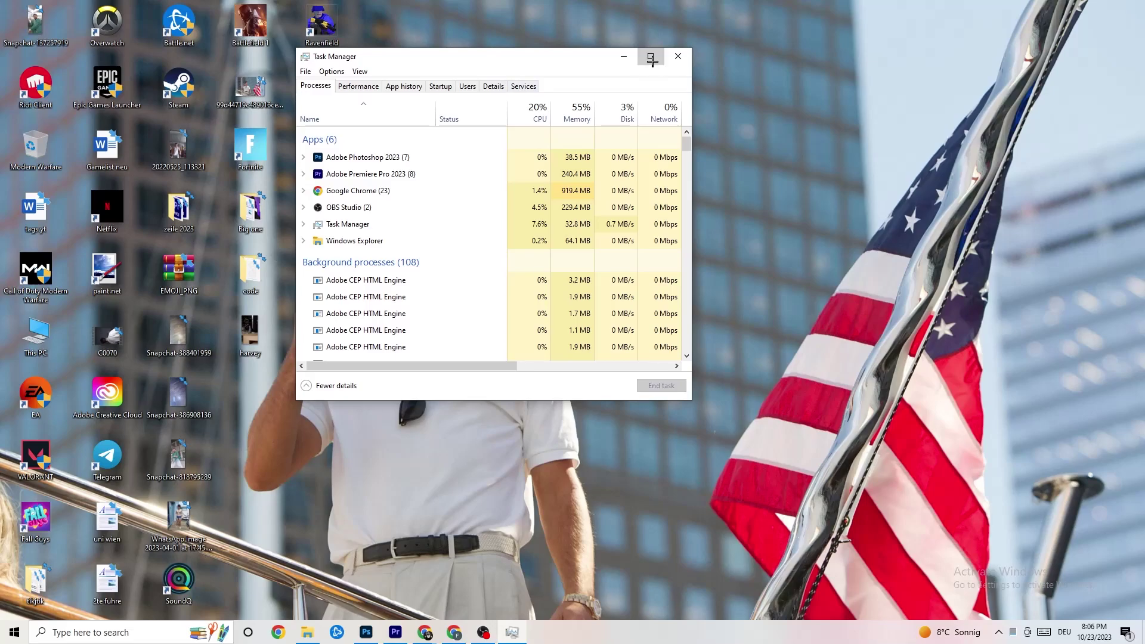
left_click(651, 56)
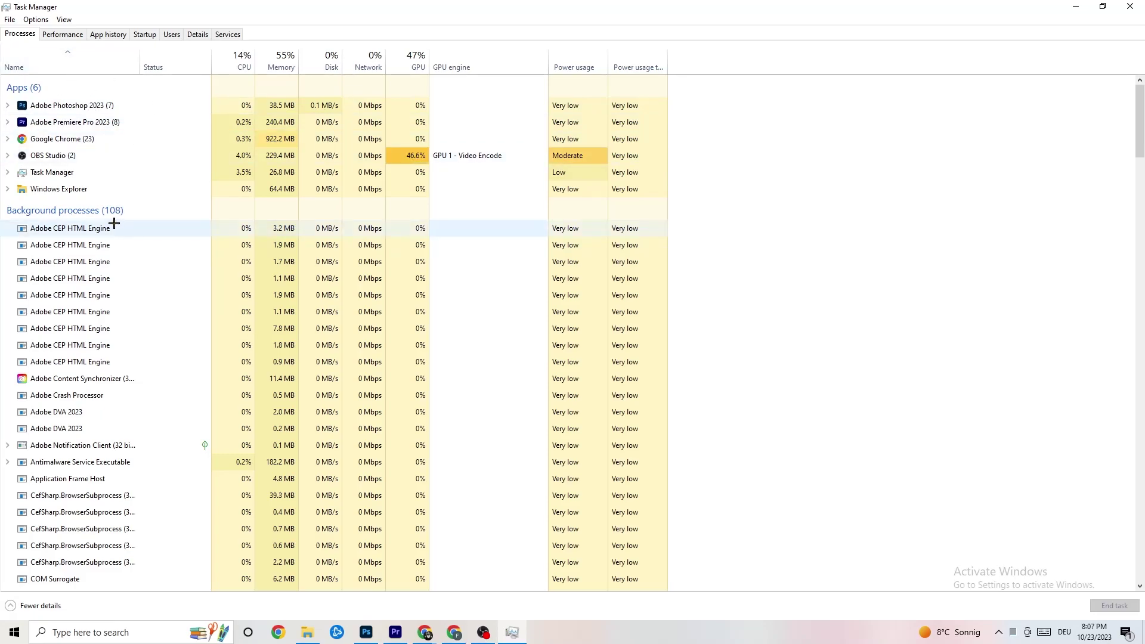
- Look through the running processes and end the Adobe Photoshop 2023 task
scroll(151, 330, "down", 8)
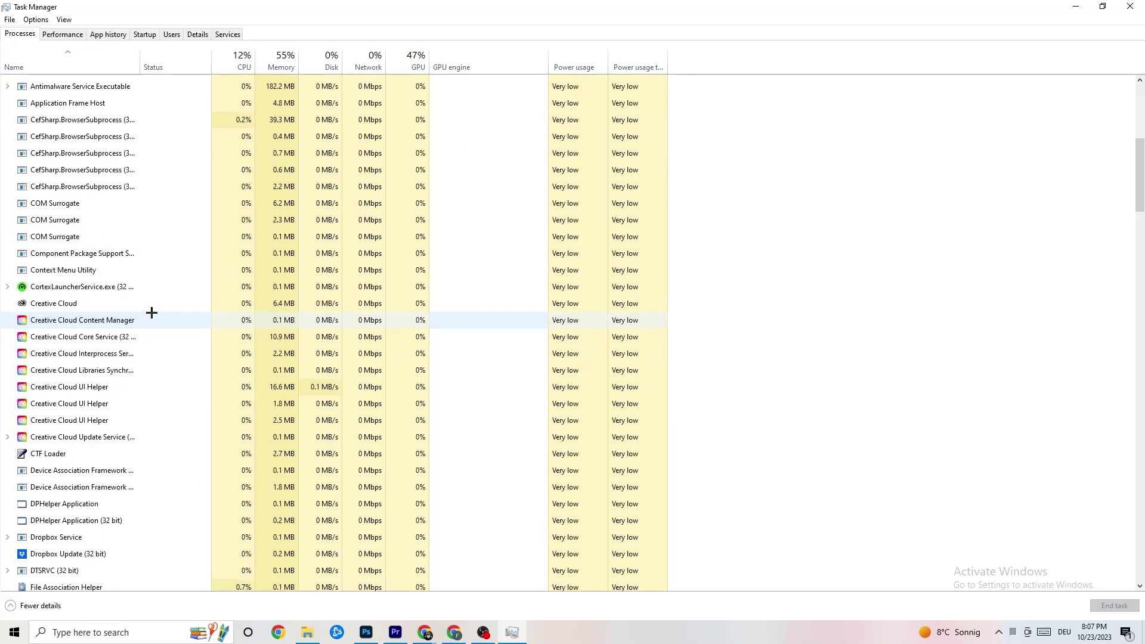
scroll(151, 312, "down", 8)
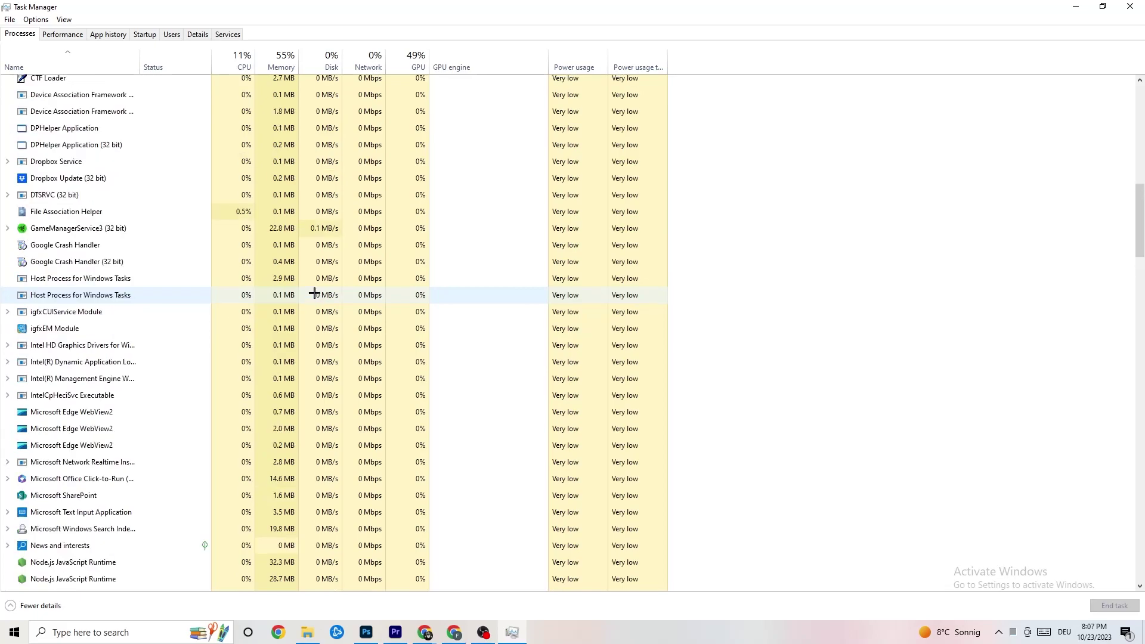
scroll(314, 293, "up", 15)
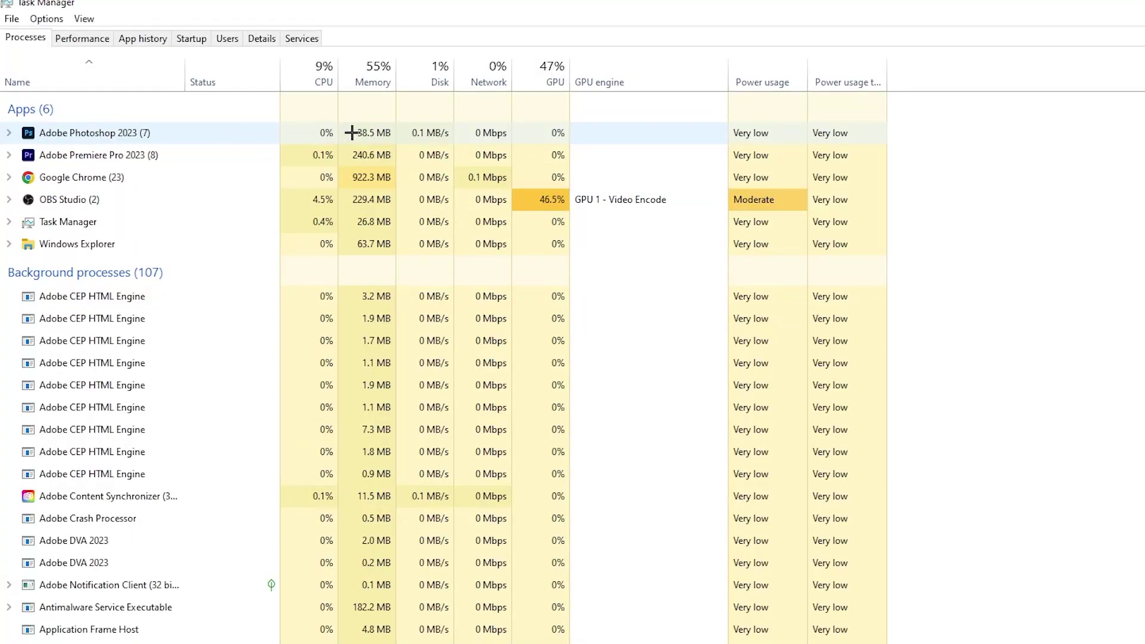
right_click(405, 133)
right_click(208, 139)
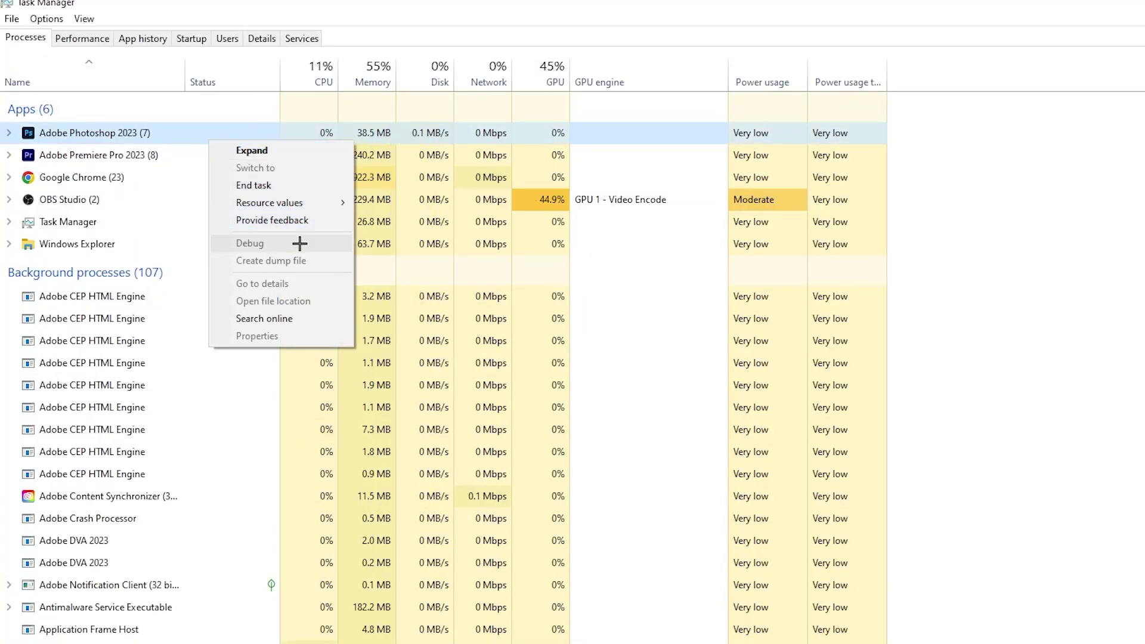
left_click(301, 183)
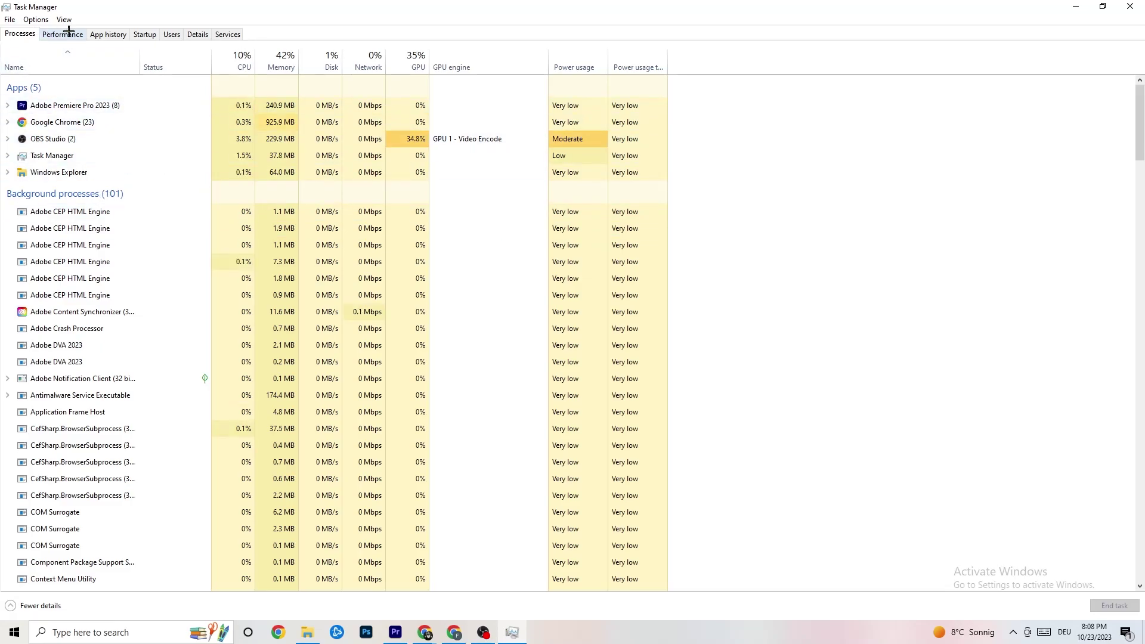
- View the priority levels available for the Adobe Premiere Pro process in the detailed process list, leaving its priority unchanged
left_click(200, 32)
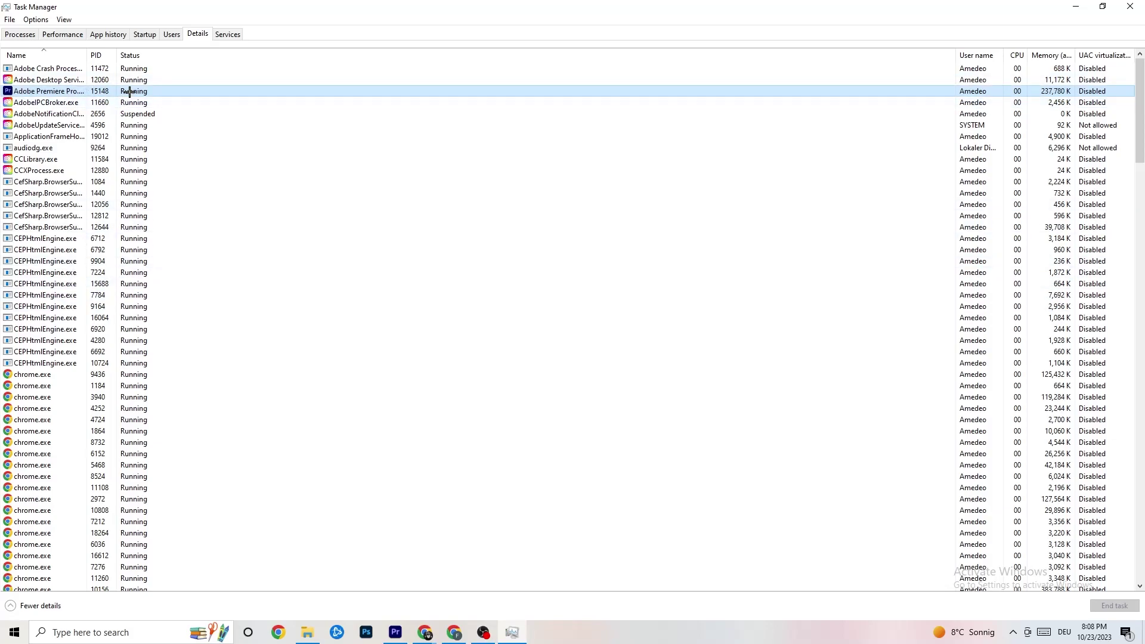
right_click(130, 91)
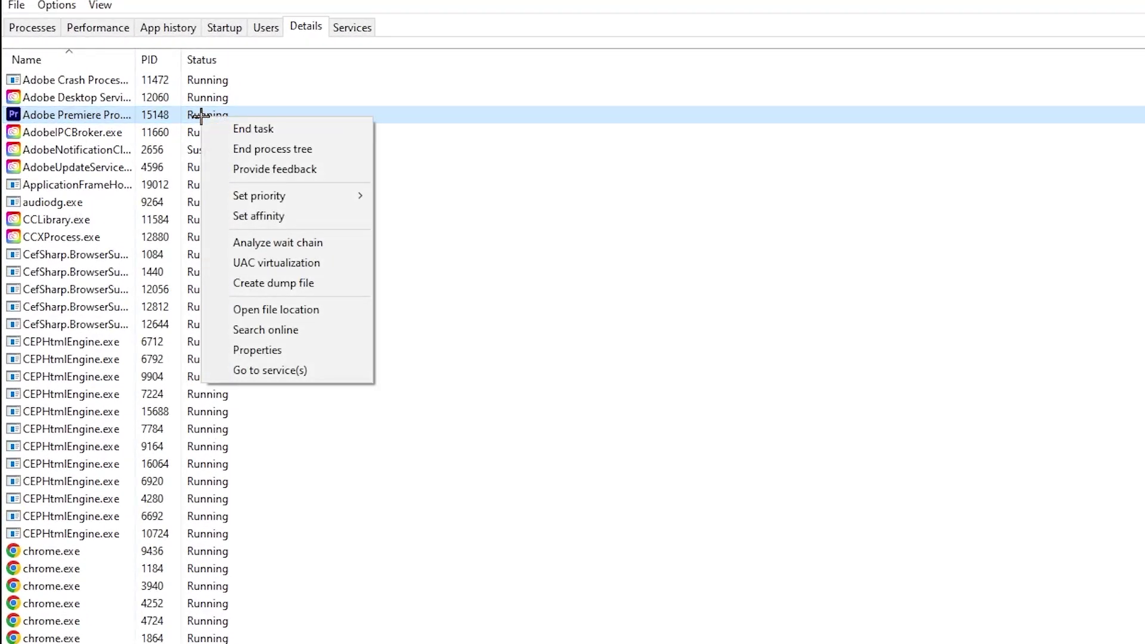
mouse_move(312, 195)
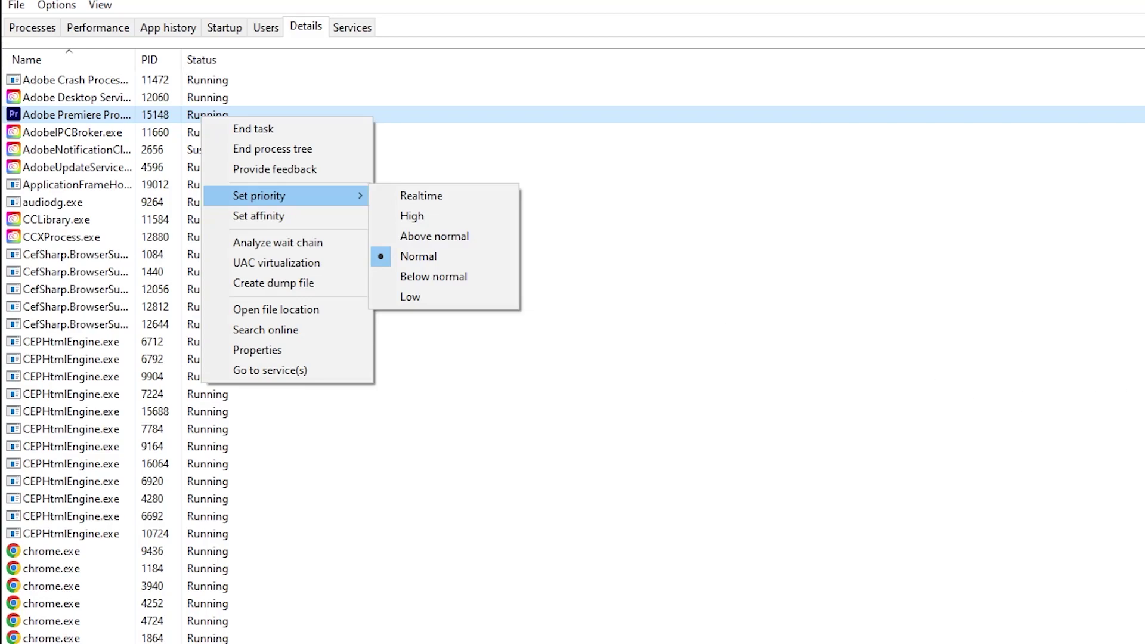
left_click(418, 81)
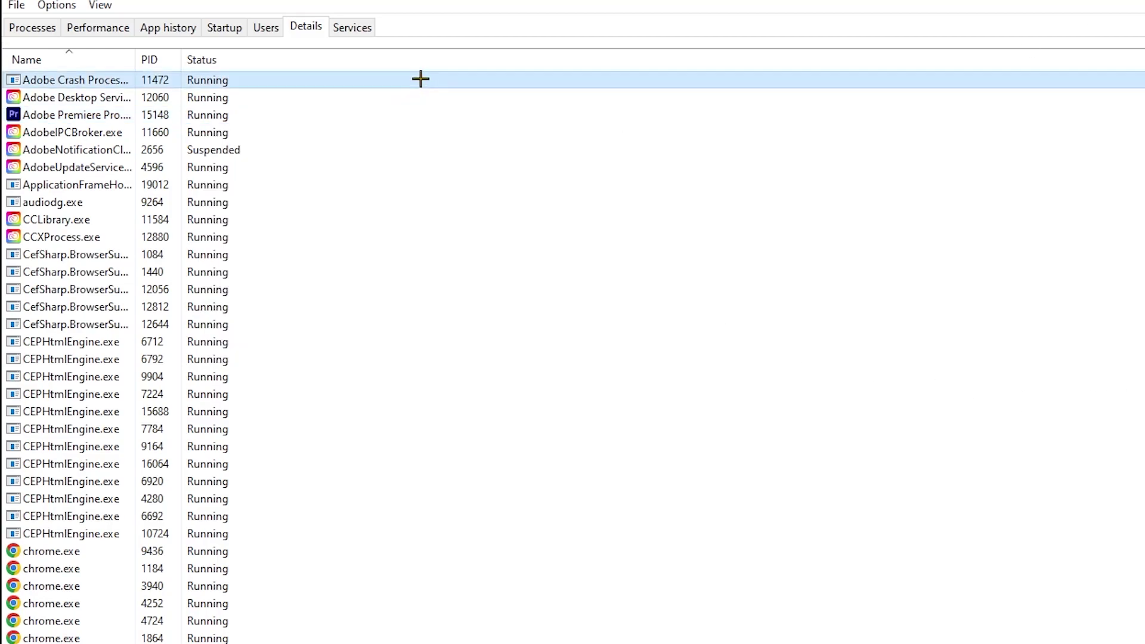
- Review the startup programs and the actions available for Adobe Updater Startup Utility, and close Task Manager
left_click(225, 24)
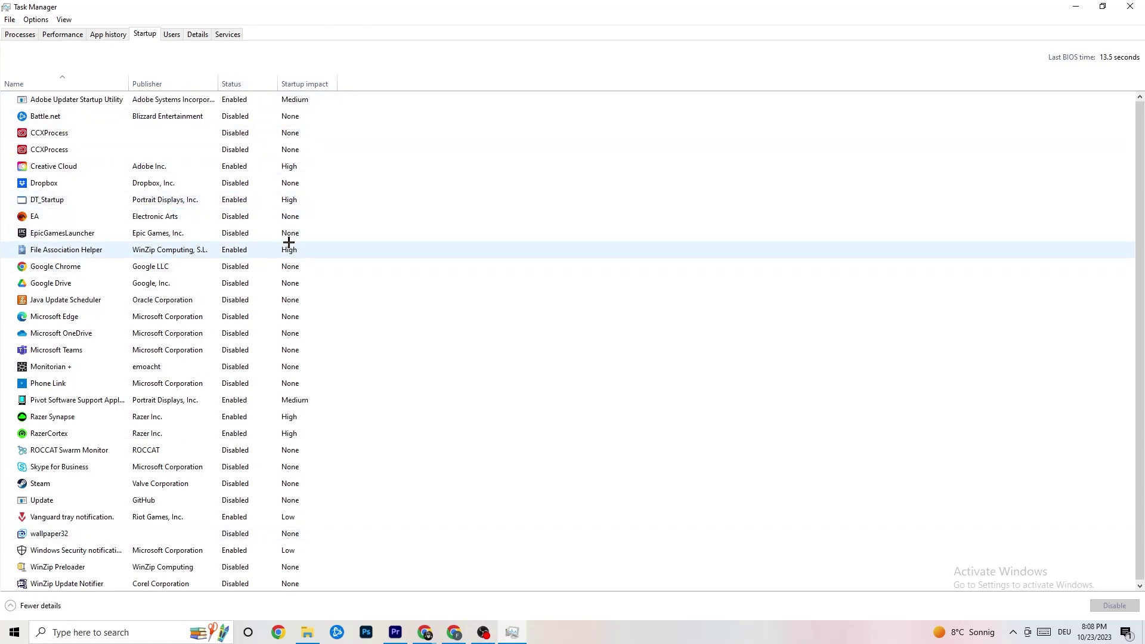
right_click(245, 102)
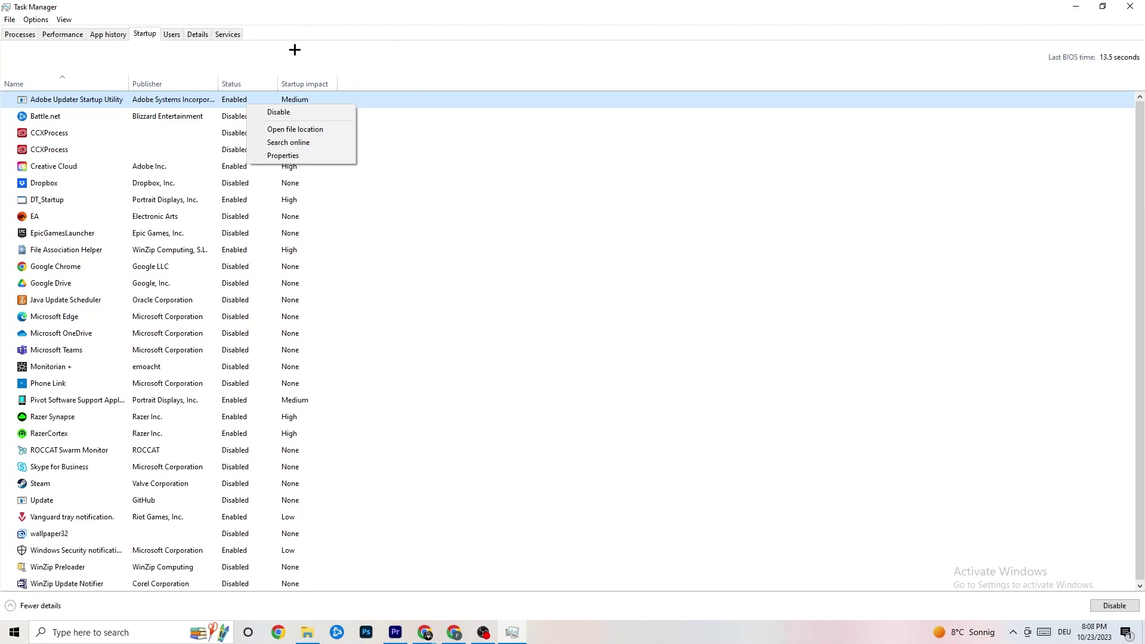
left_click(406, 3)
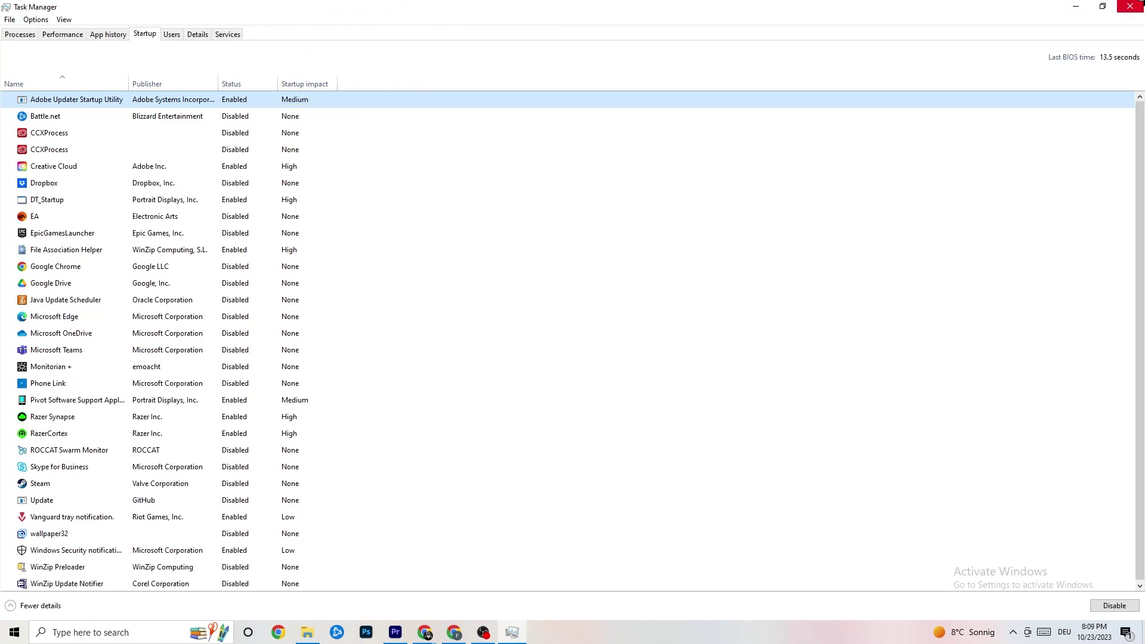
left_click(1130, 6)
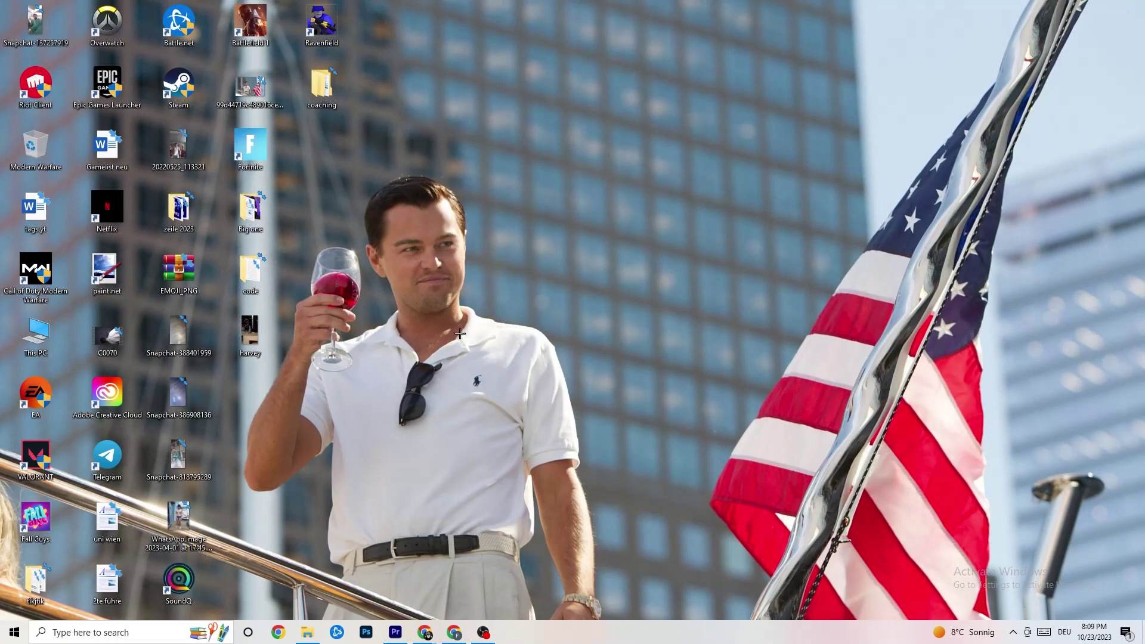
- Open the display section of the Windows system settings
left_click(15, 632)
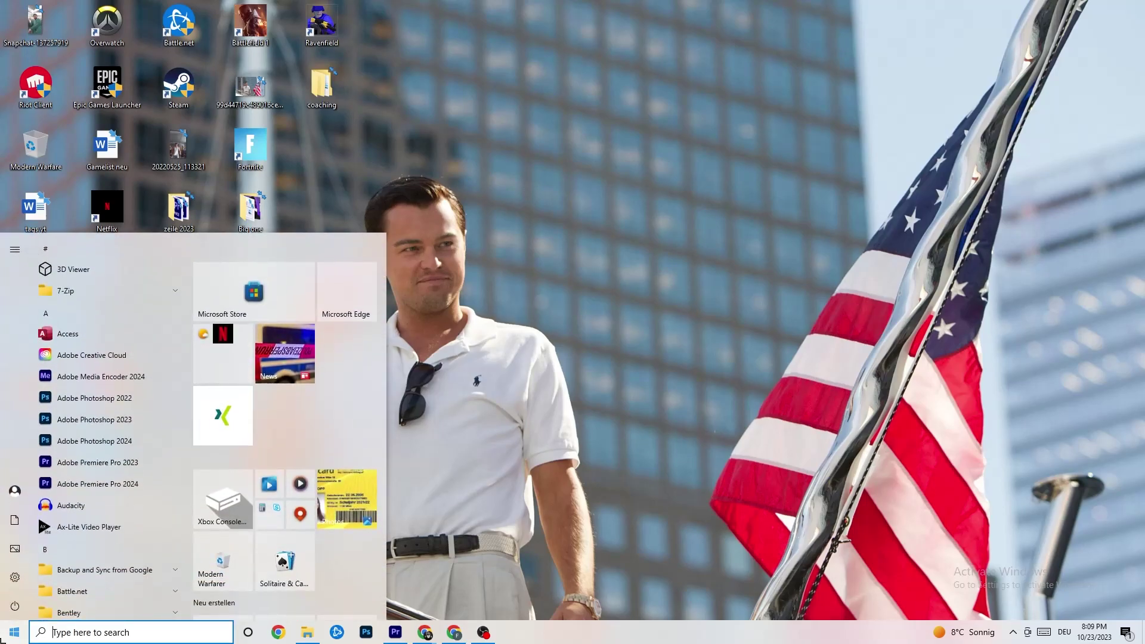
left_click(14, 578)
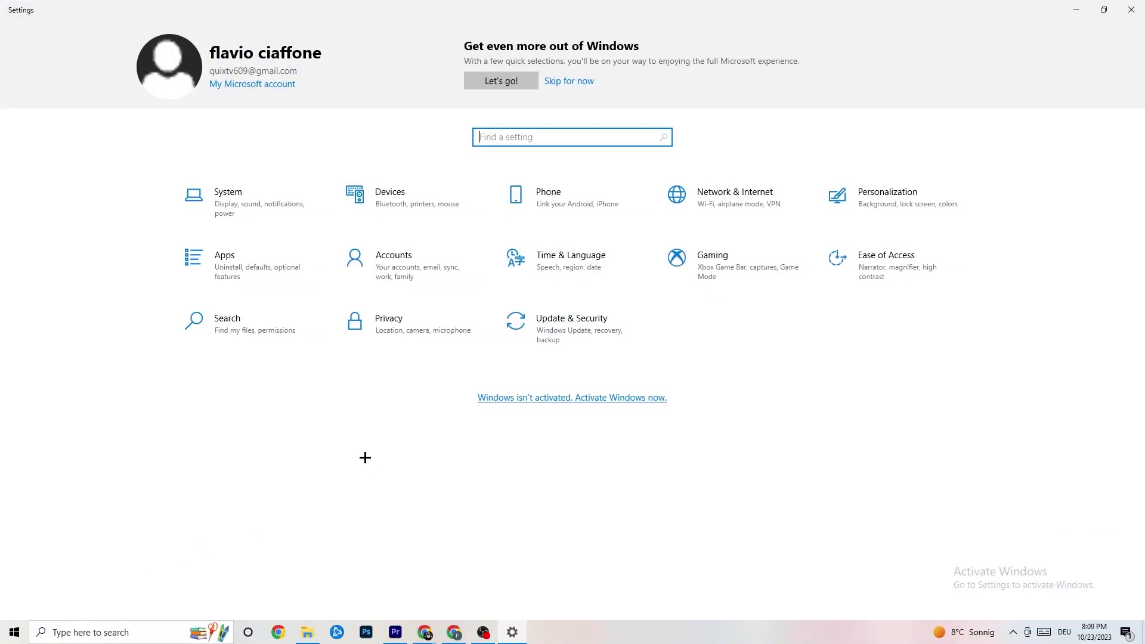
left_click(271, 209)
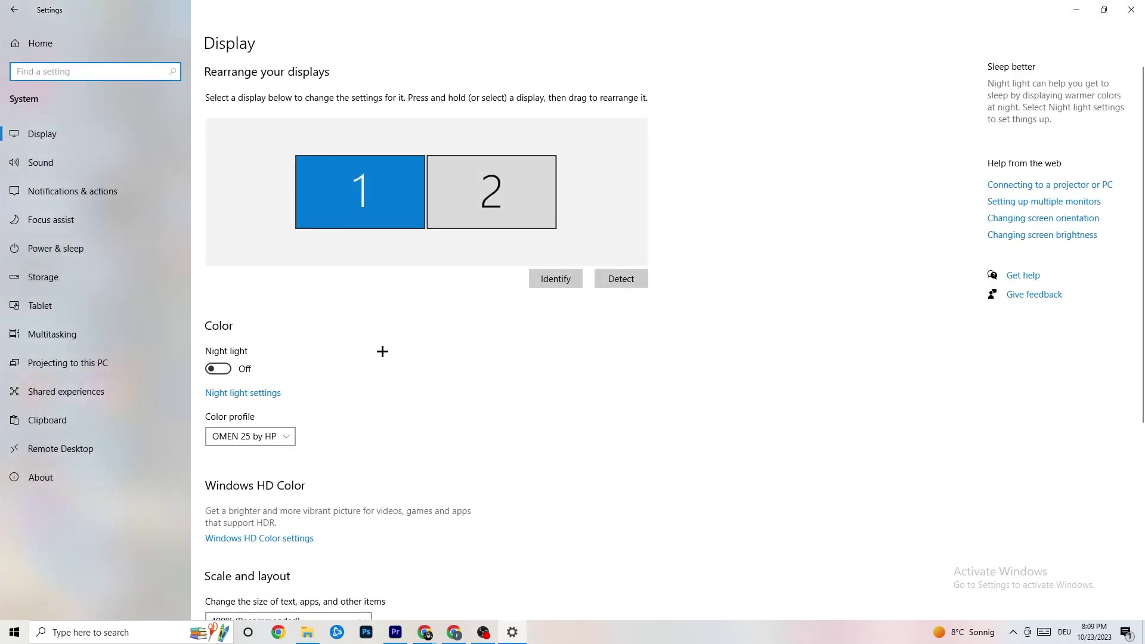
- Check the scaling and display resolution choices, keeping 100% and 1920 × 1080 selected
scroll(644, 232, "down", 4)
scroll(644, 232, "up", 4)
scroll(477, 253, "down", 4)
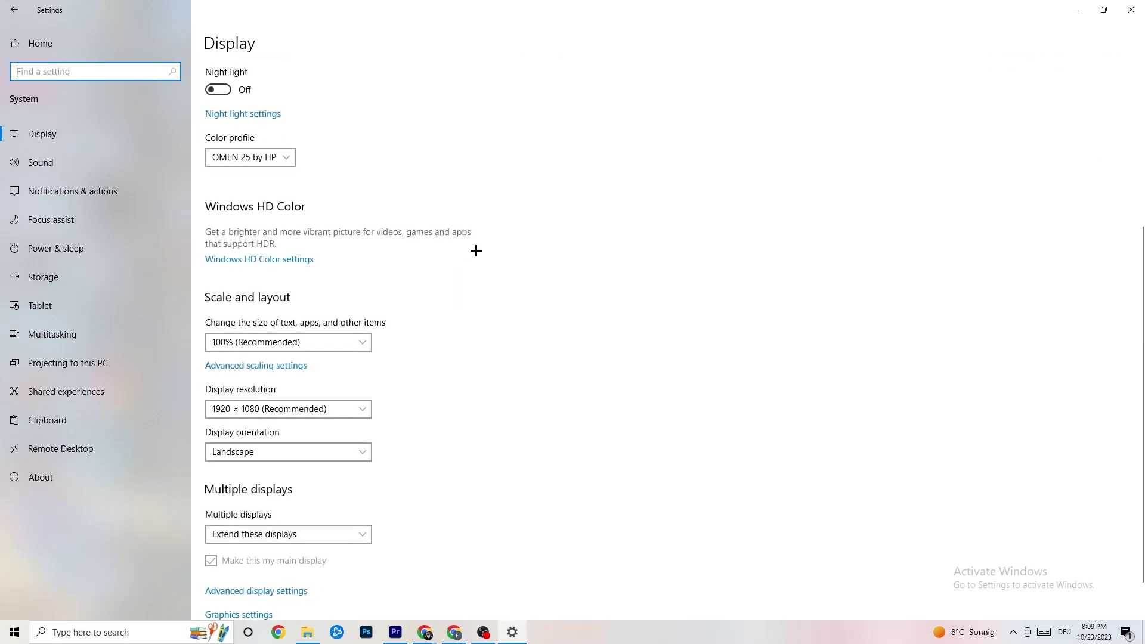
left_click(361, 342)
left_click(346, 301)
left_click(293, 350)
left_click(506, 306)
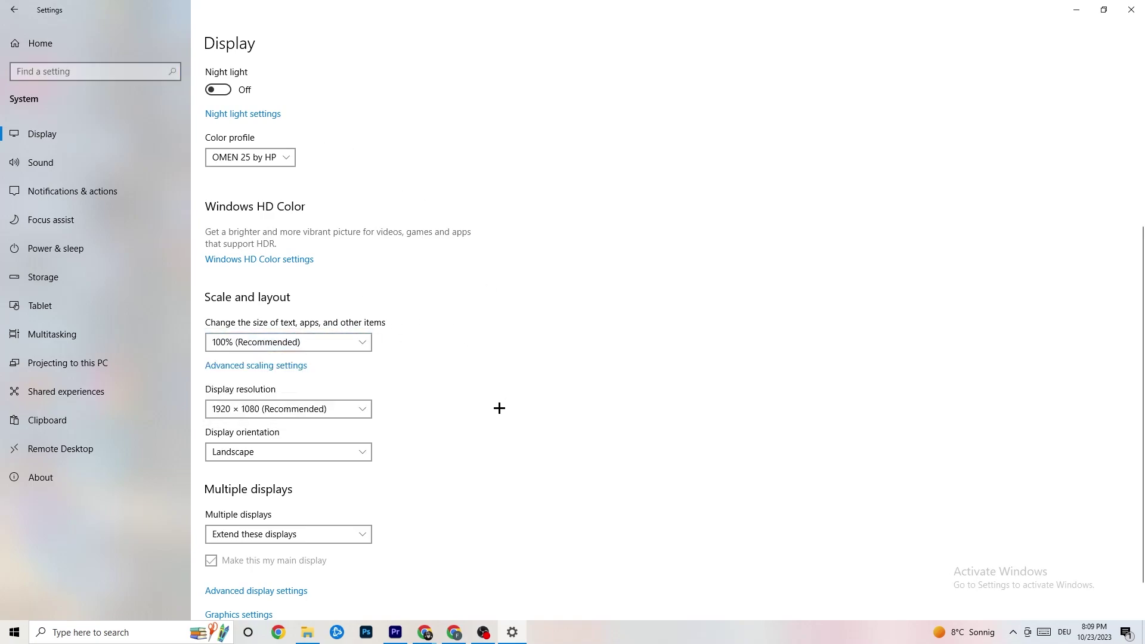
left_click(344, 414)
left_click(509, 359)
scroll(491, 342, "down", 1)
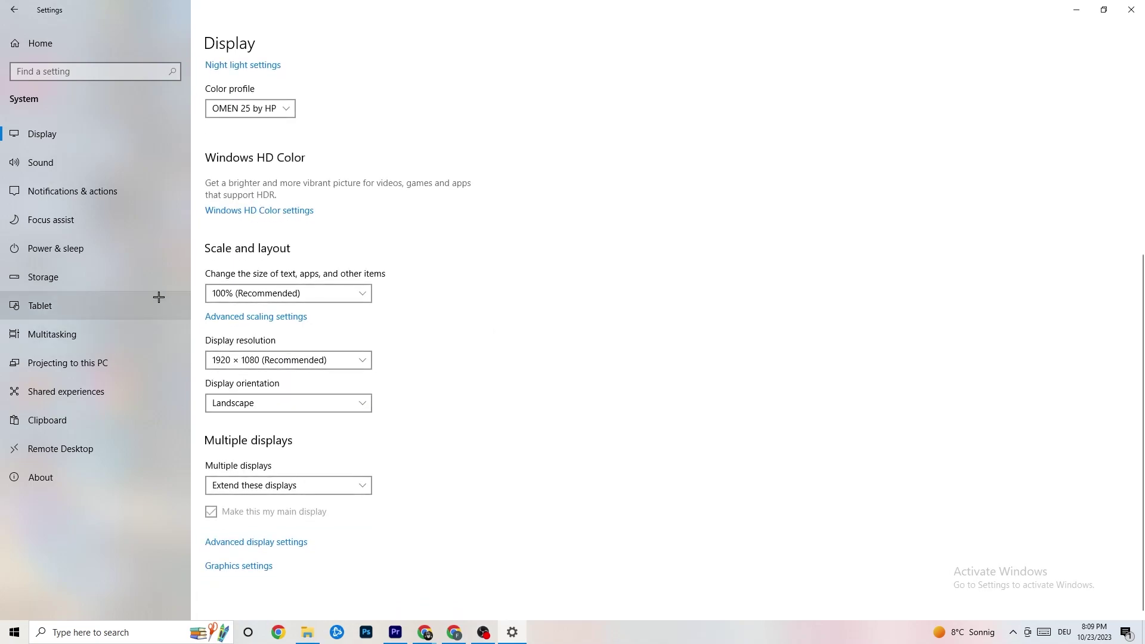
- Review the available power plans, including High performance, in the additional power settings and close the Power Options window
left_click(116, 245)
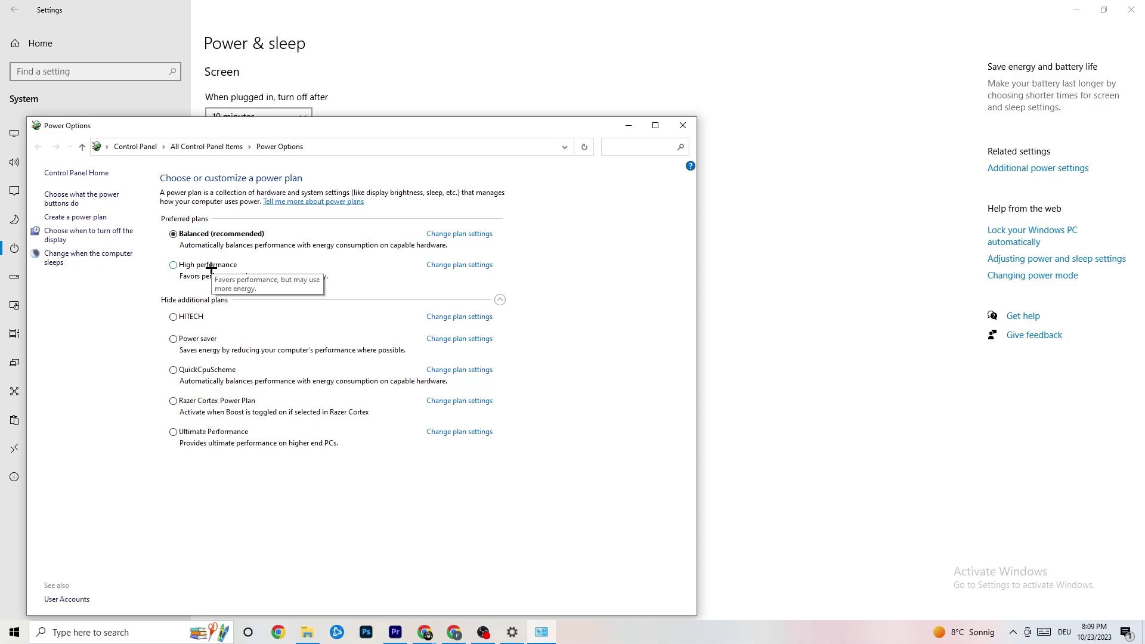
left_click(683, 128)
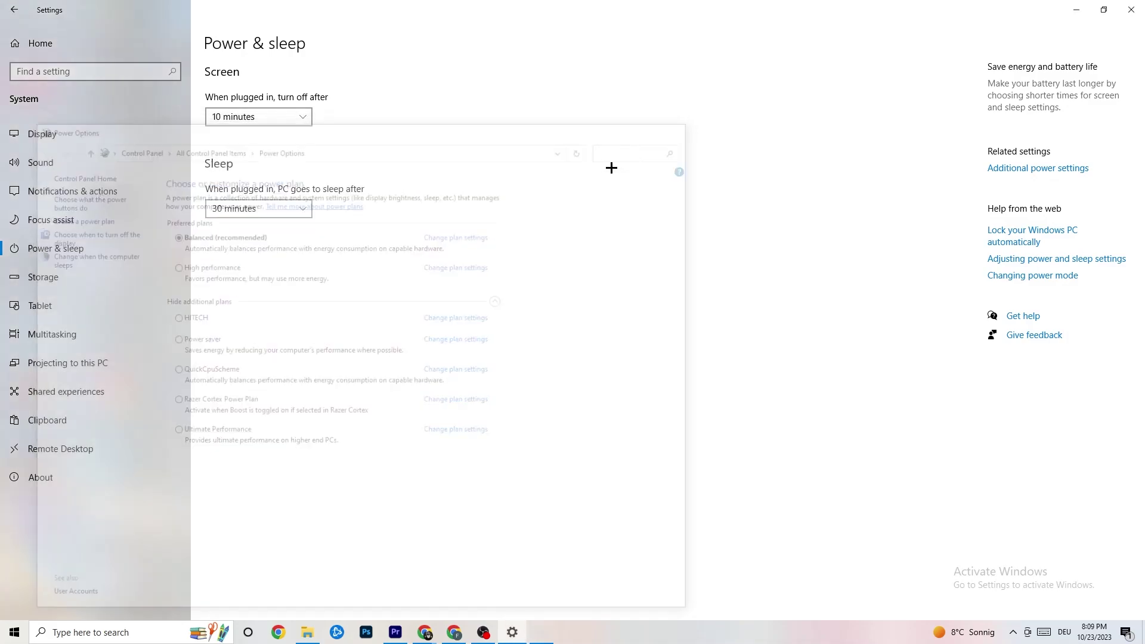
- Review the Storage Sense configuration and its run frequency choices without changing them, and return to the Settings home page
left_click(74, 286)
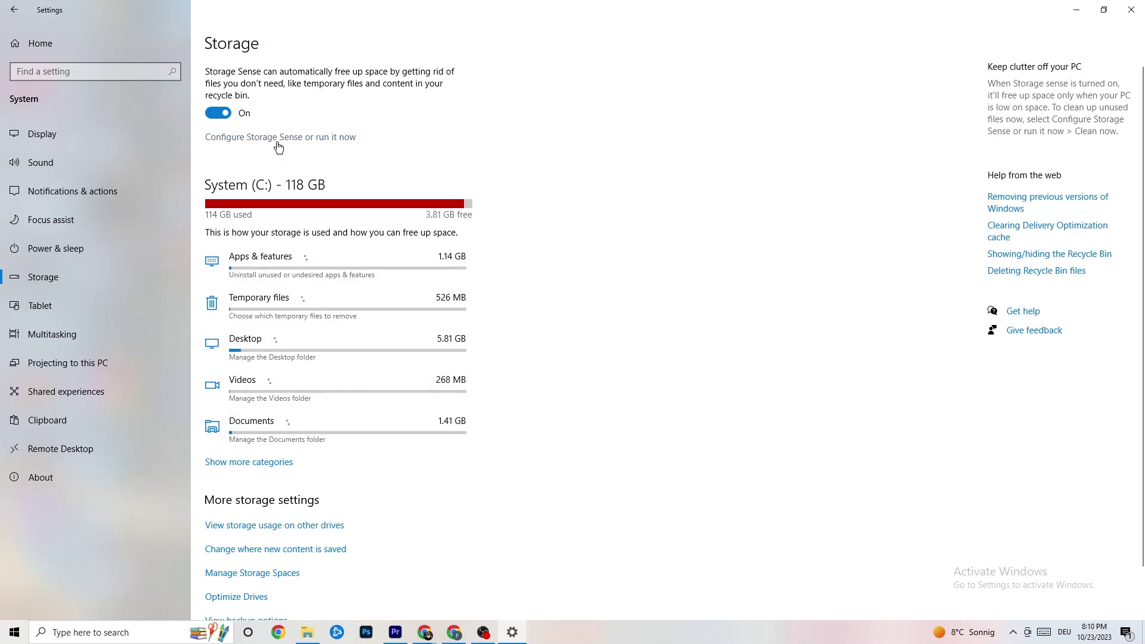
left_click(322, 139)
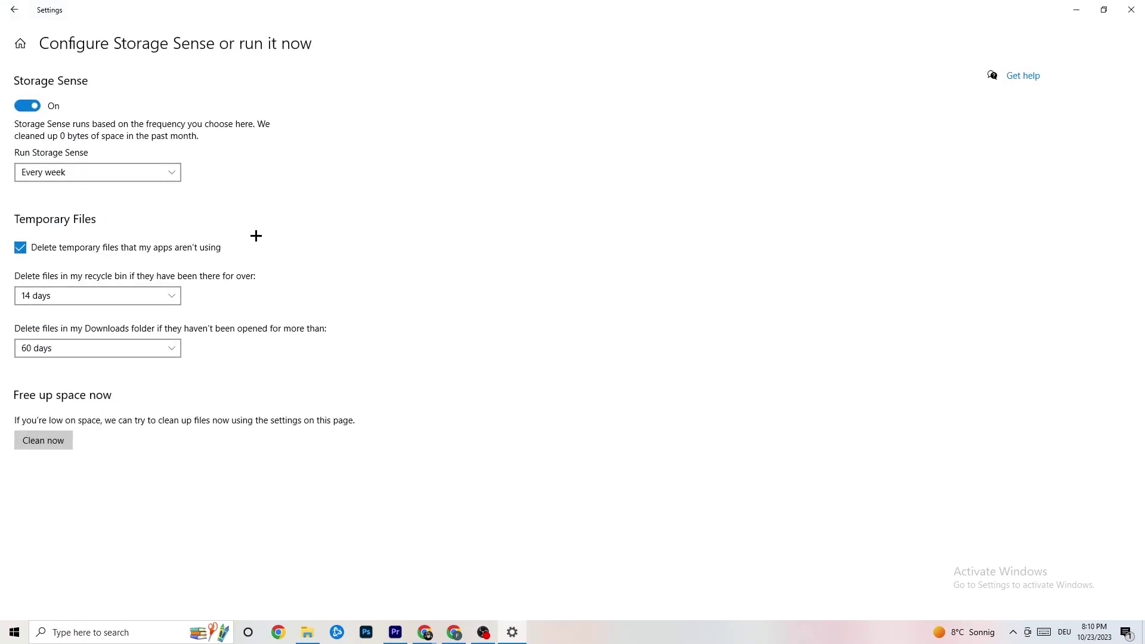
left_click(143, 172)
left_click(357, 170)
left_click(19, 13)
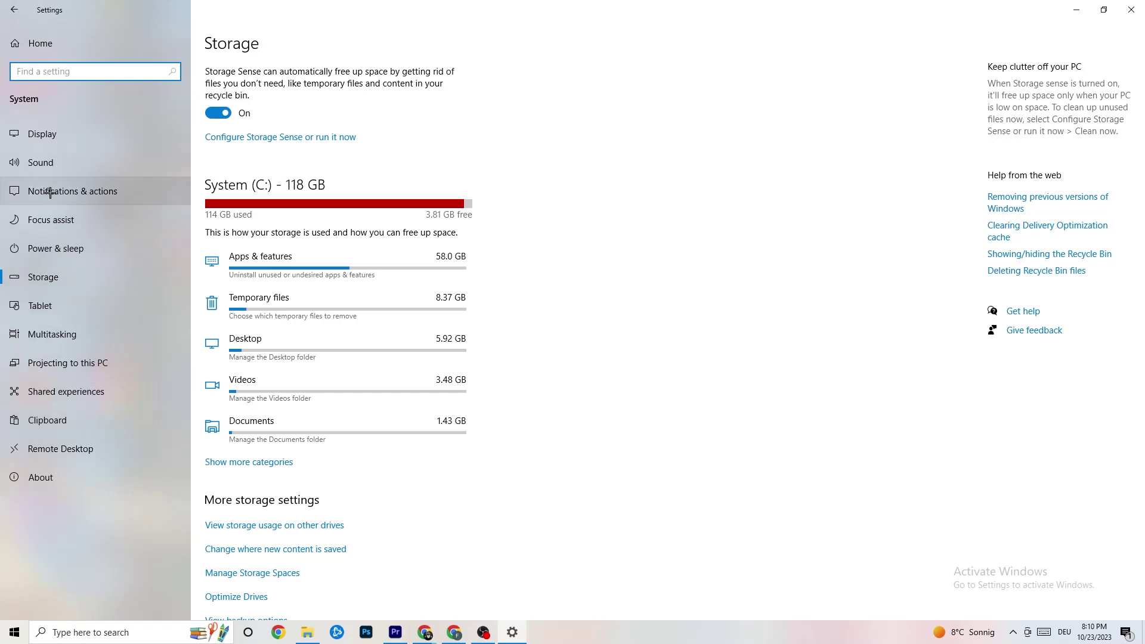
left_click(6, 5)
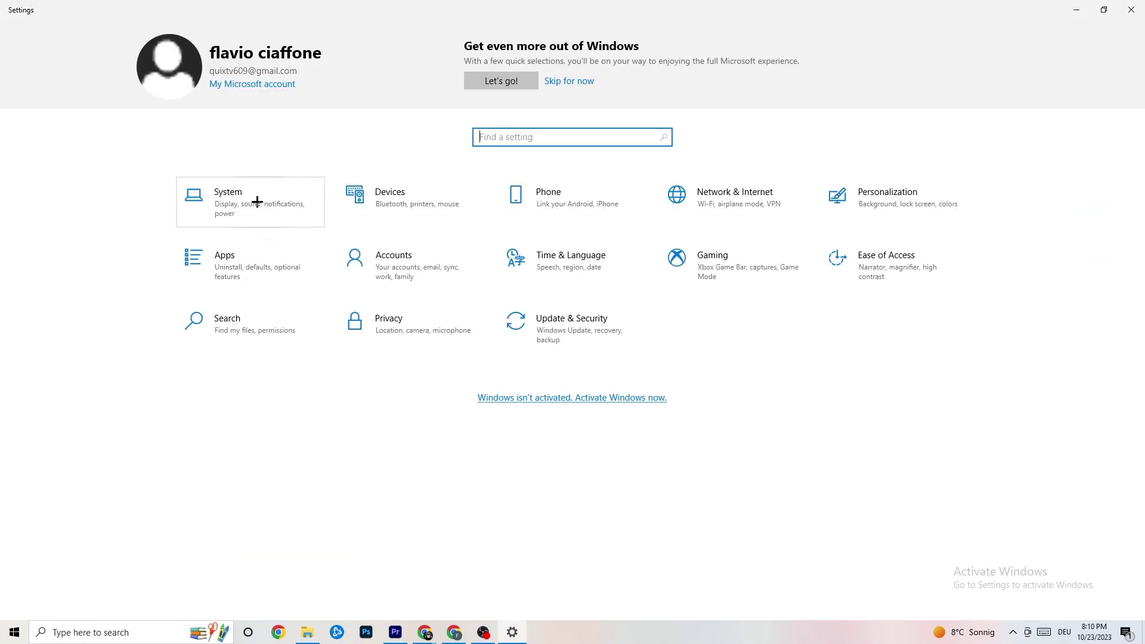
- Review the Xbox Game Bar, Captures and Game Mode settings in the Gaming category, and return to the Settings home page
left_click(698, 283)
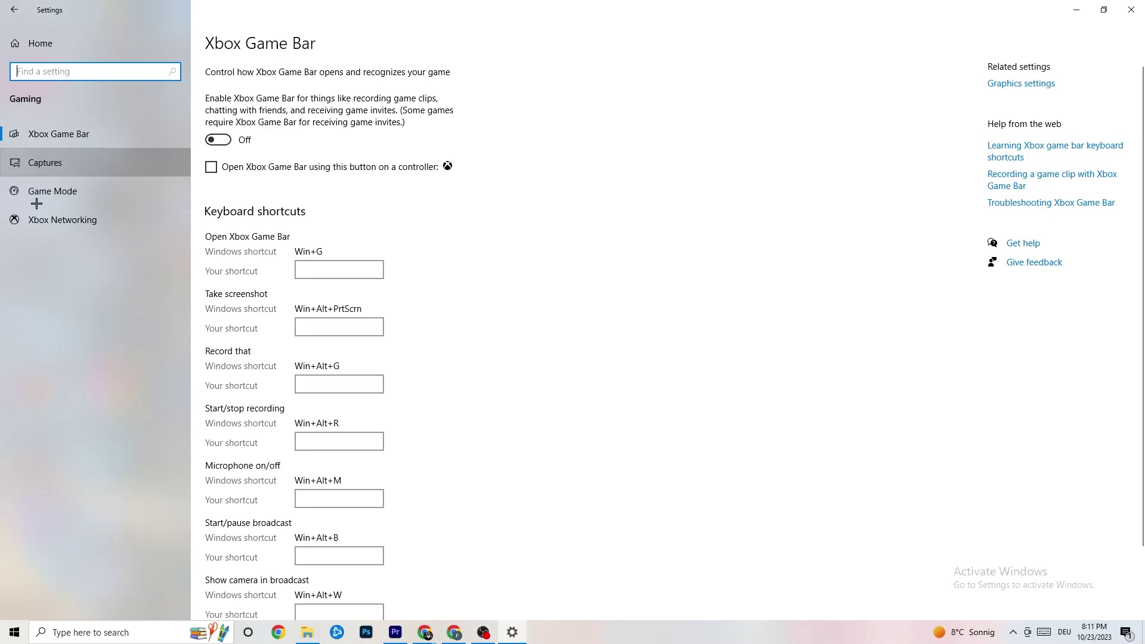
left_click(107, 162)
scroll(397, 249, "down", 3)
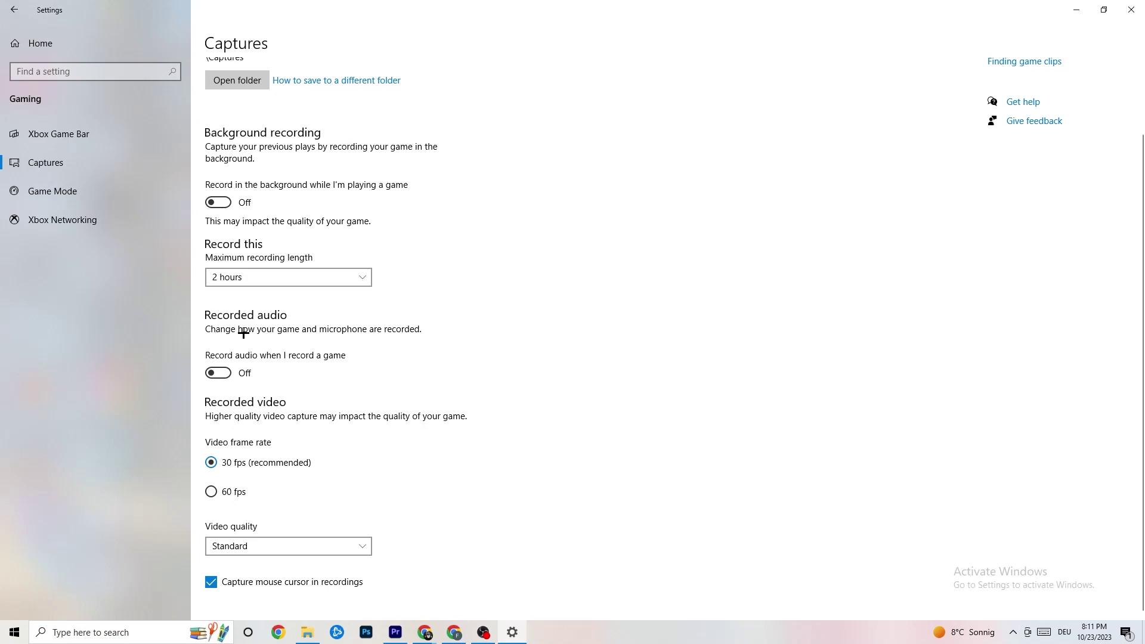
left_click(75, 189)
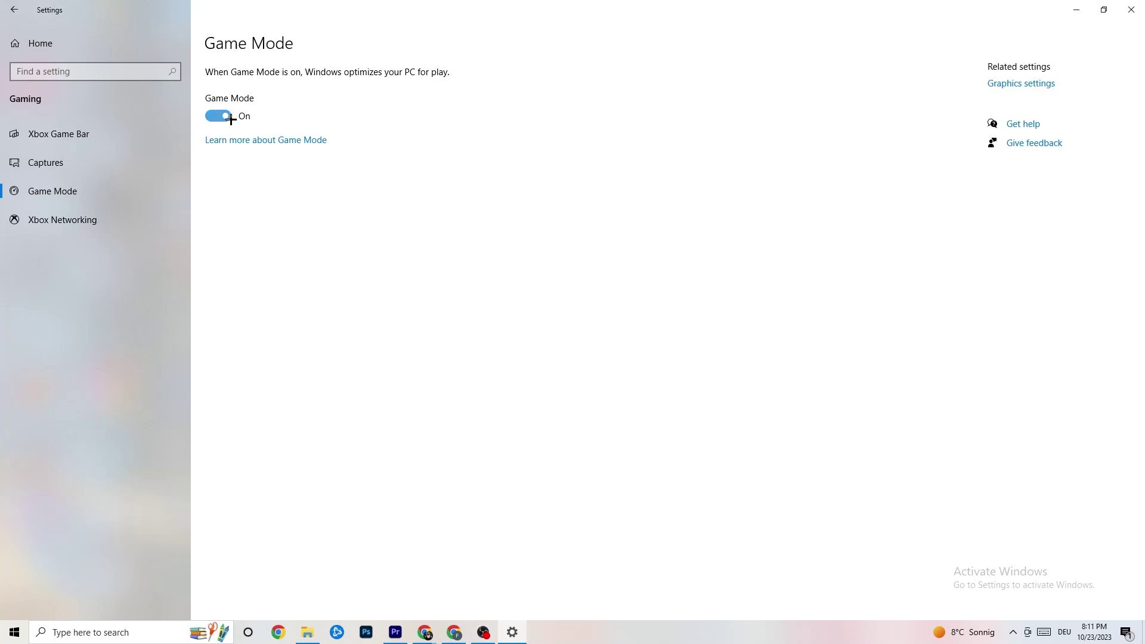
left_click(14, 10)
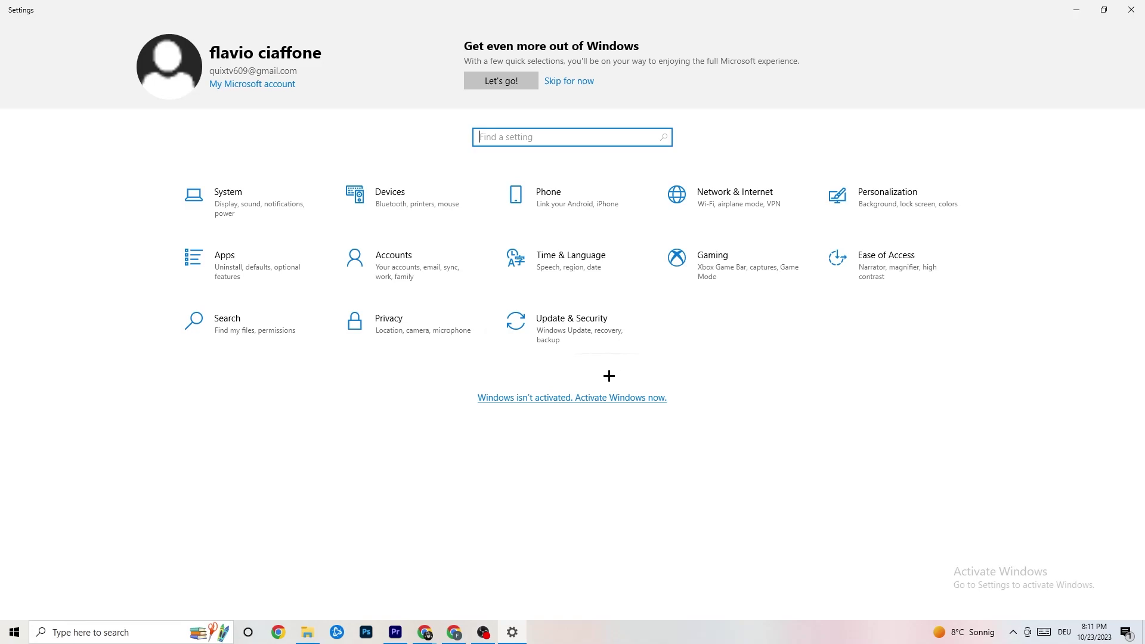
- Check the Windows Update status and the Troubleshoot page under Update & Security, and close Settings
left_click(580, 323)
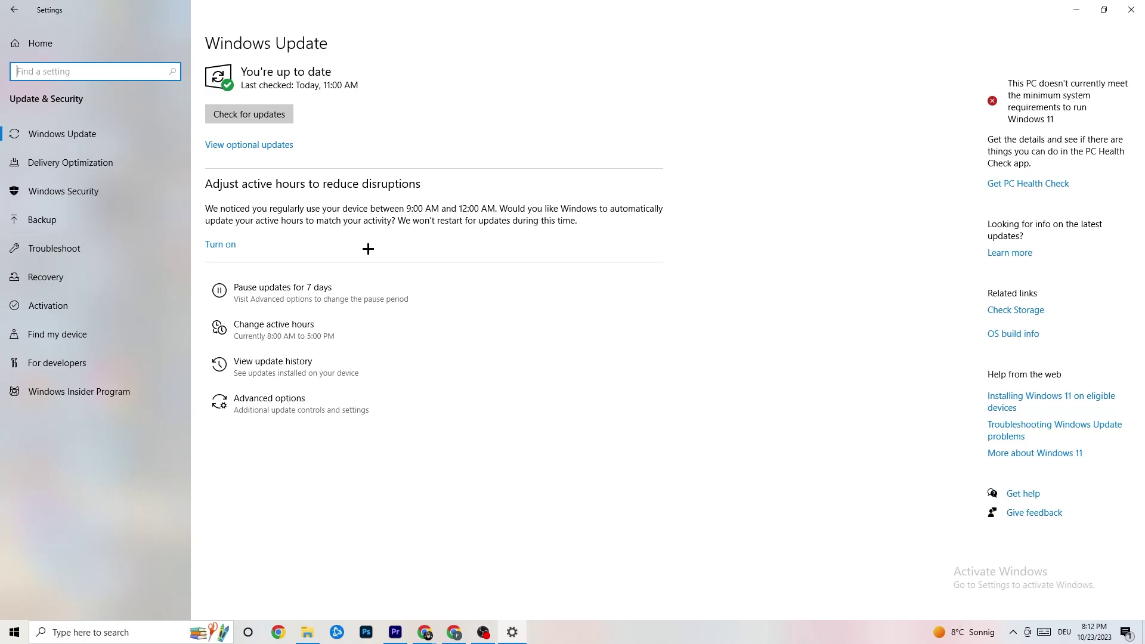
left_click(356, 96)
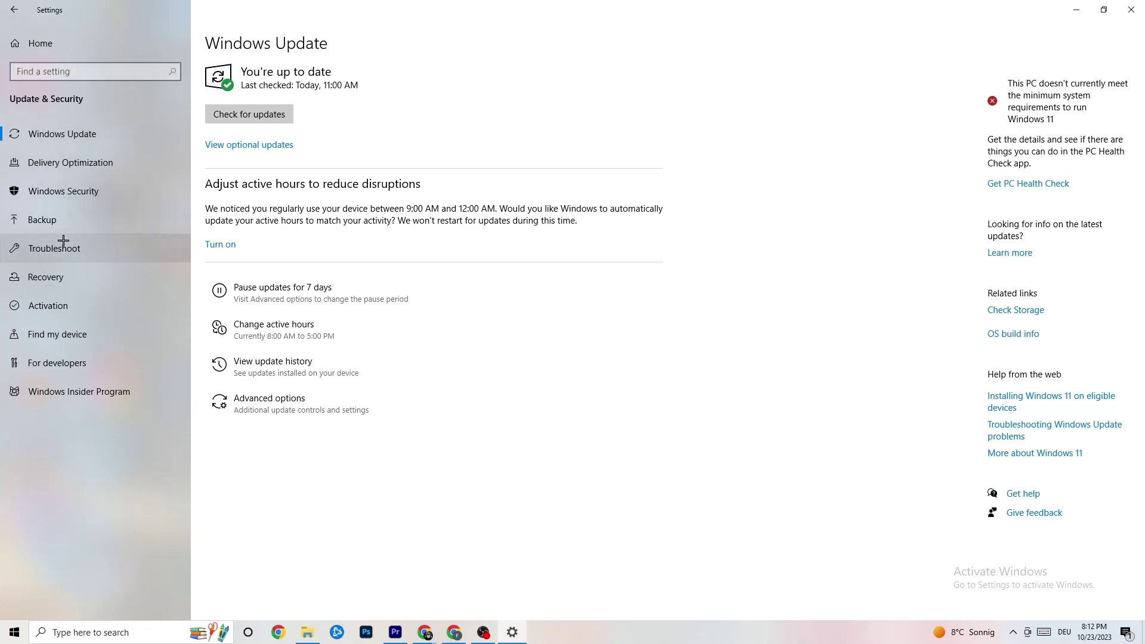
left_click(63, 239)
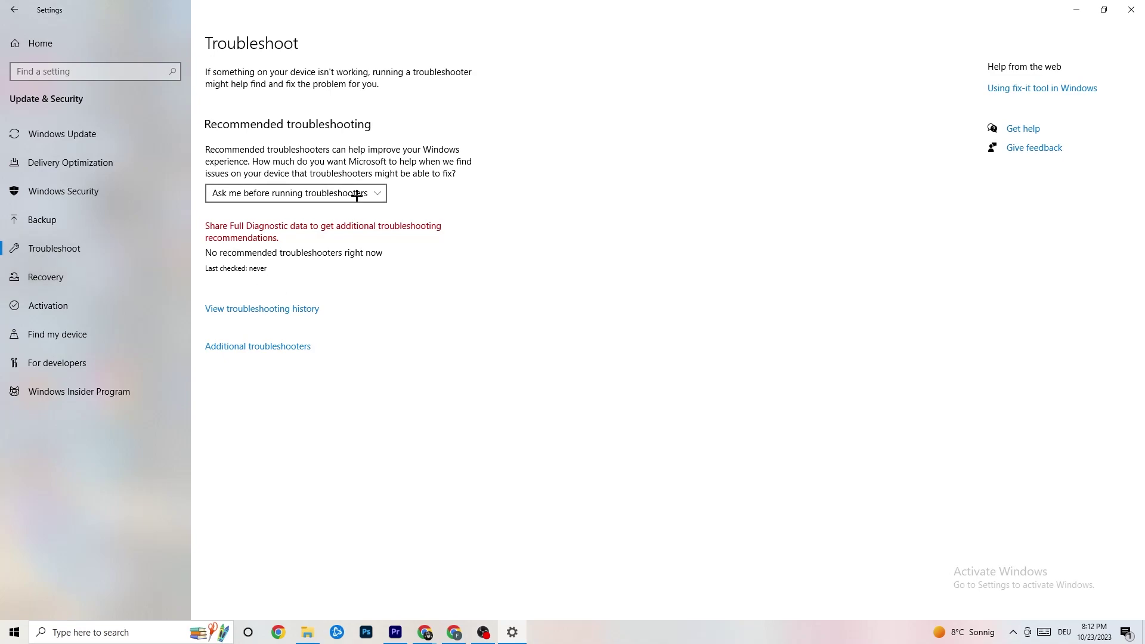
left_click(1133, 6)
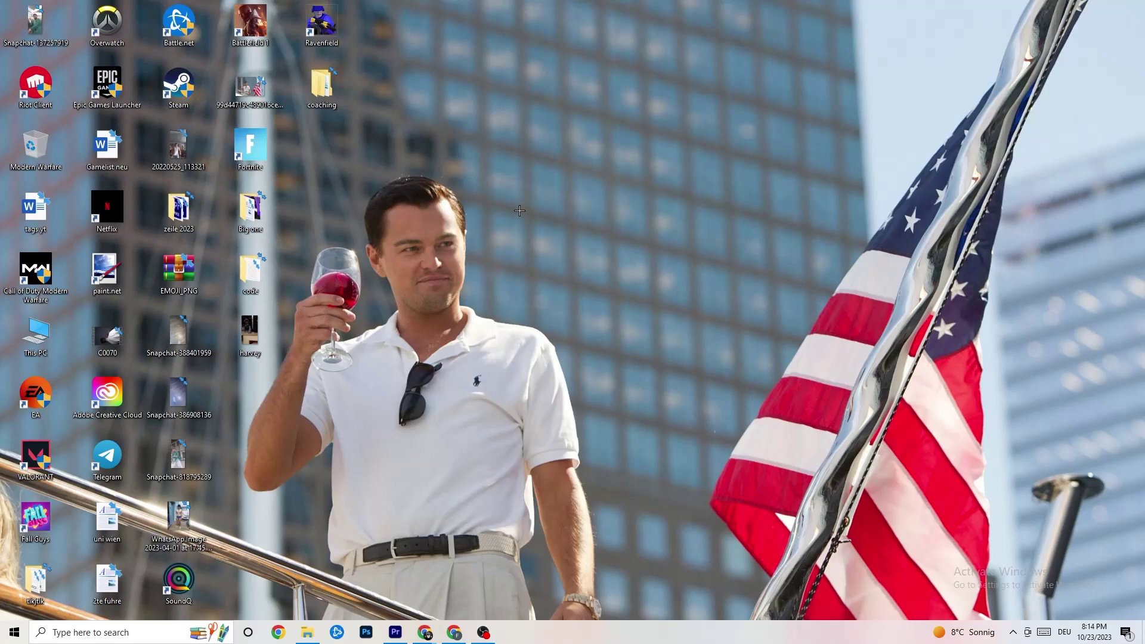
- Open NVIDIA Control Panel from the desktop and examine the 3D image preference options under Adjust Image Settings with Preview
right_click(513, 155)
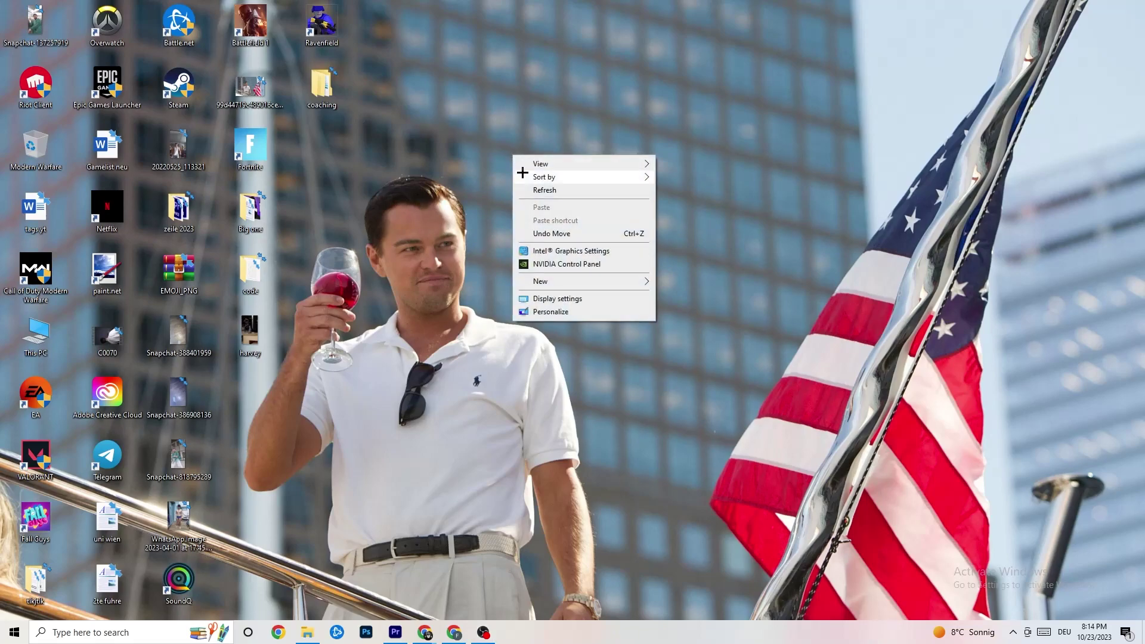
left_click(554, 264)
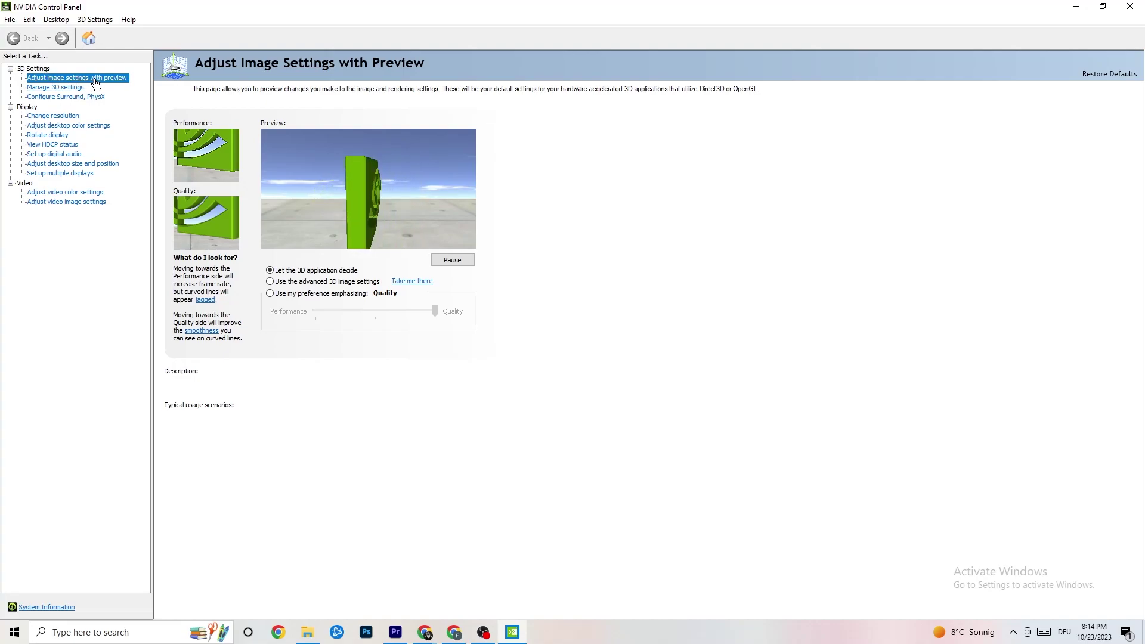
mouse_move(301, 276)
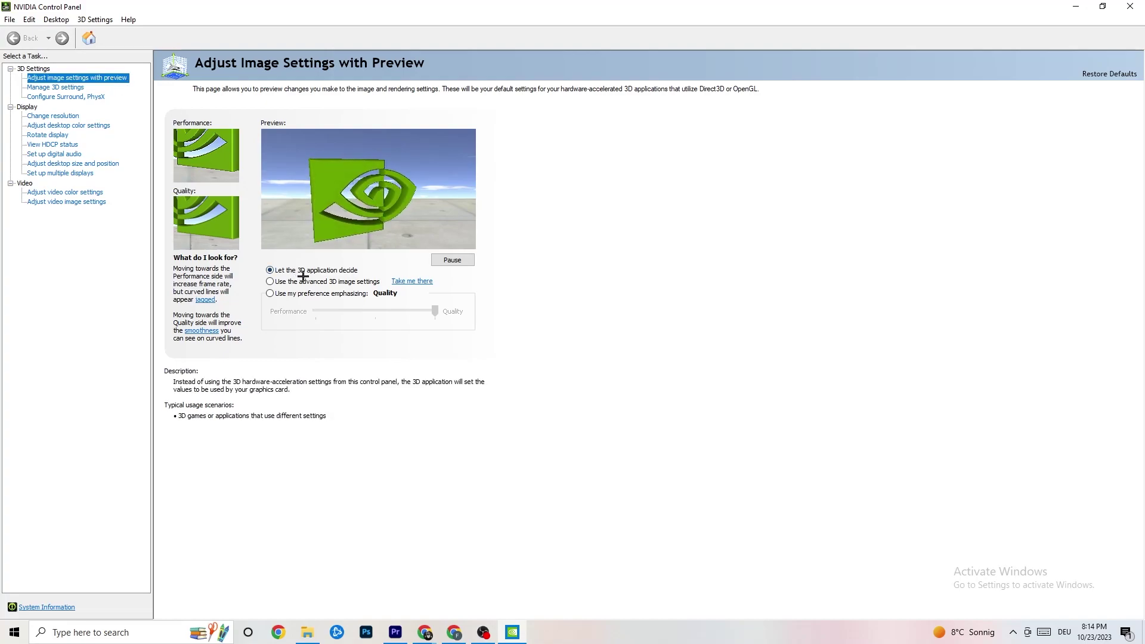
mouse_move(309, 318)
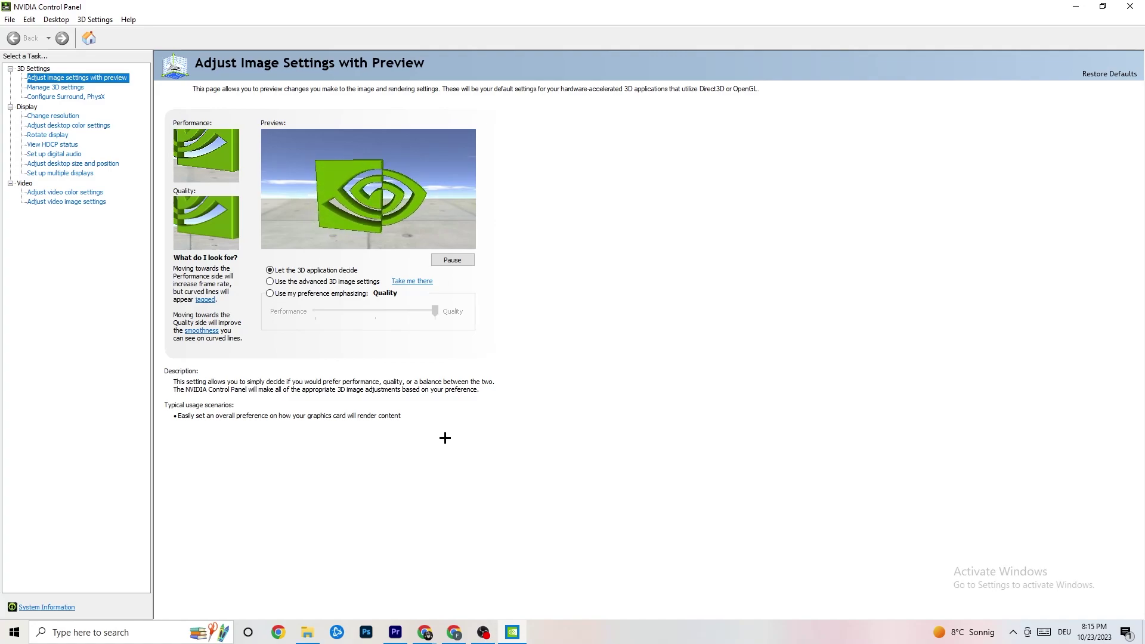
- Review the resolution and refresh rate options for the display in NVIDIA Control Panel, and close it
left_click(49, 117)
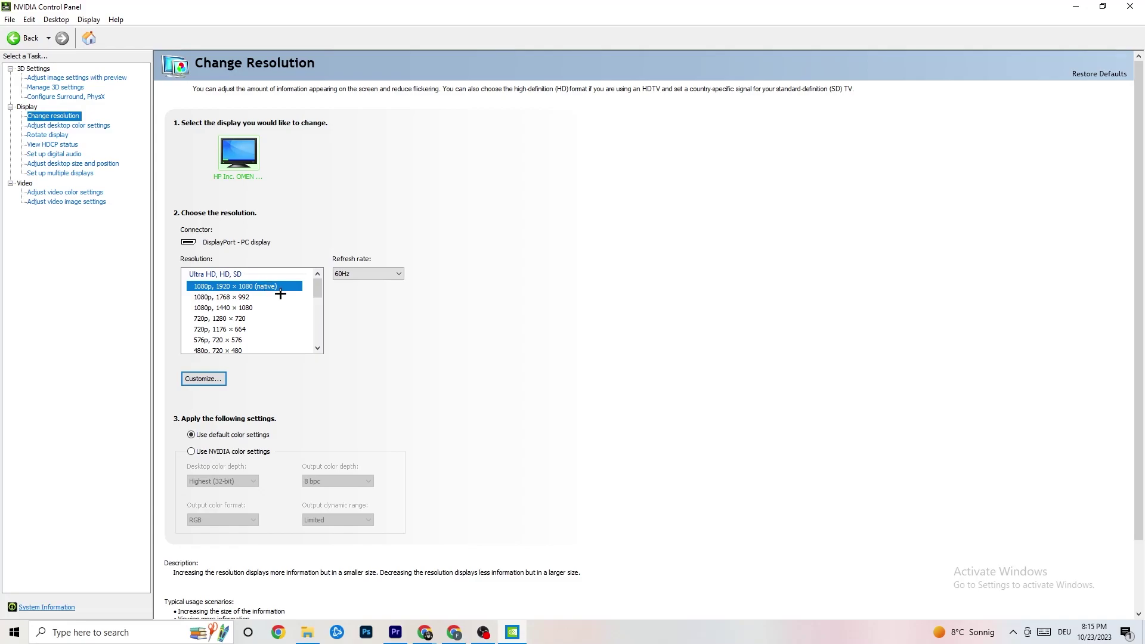
scroll(318, 292, "down", 1)
scroll(317, 290, "up", 1)
key("alt+F4")
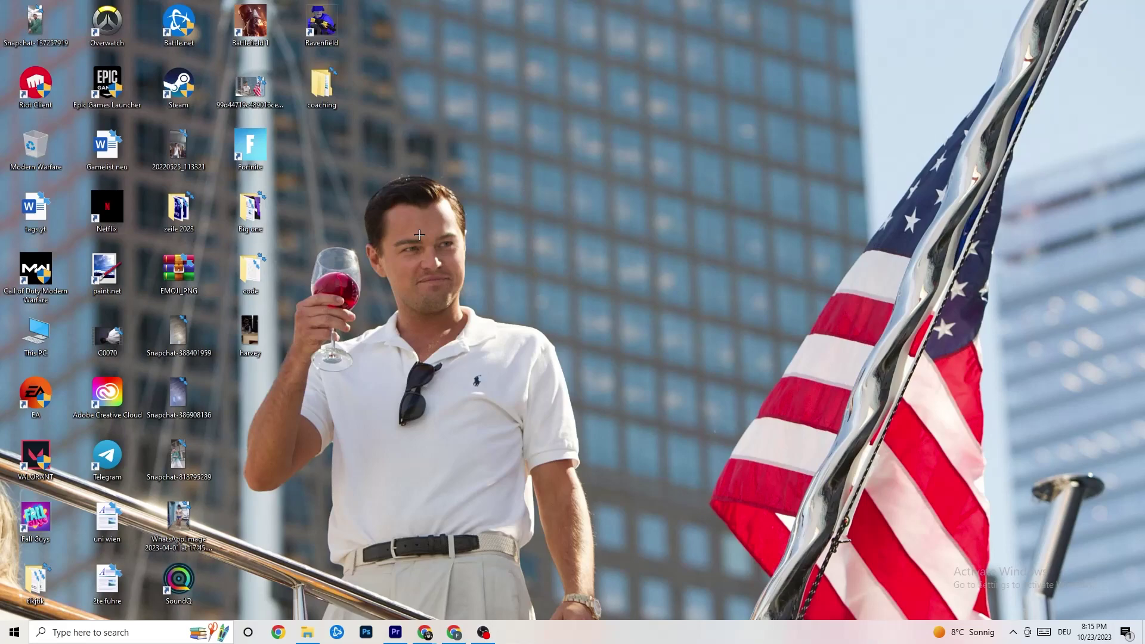
- View the sleep, shut down and restart choices for the PC, and dismiss them without choosing one
left_click(14, 632)
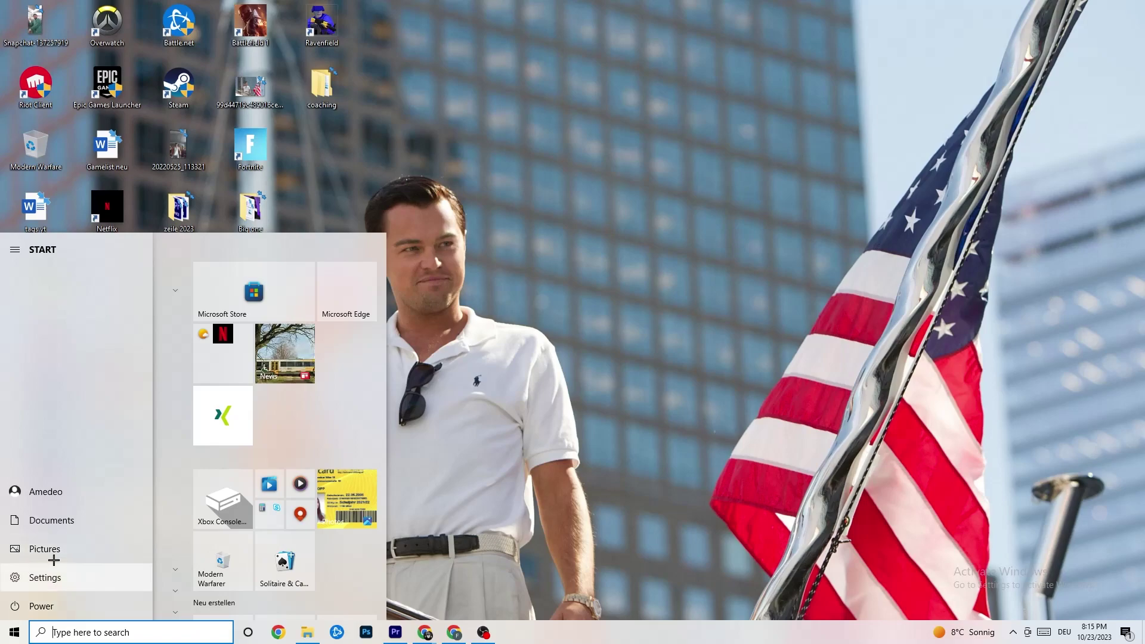
left_click(117, 601)
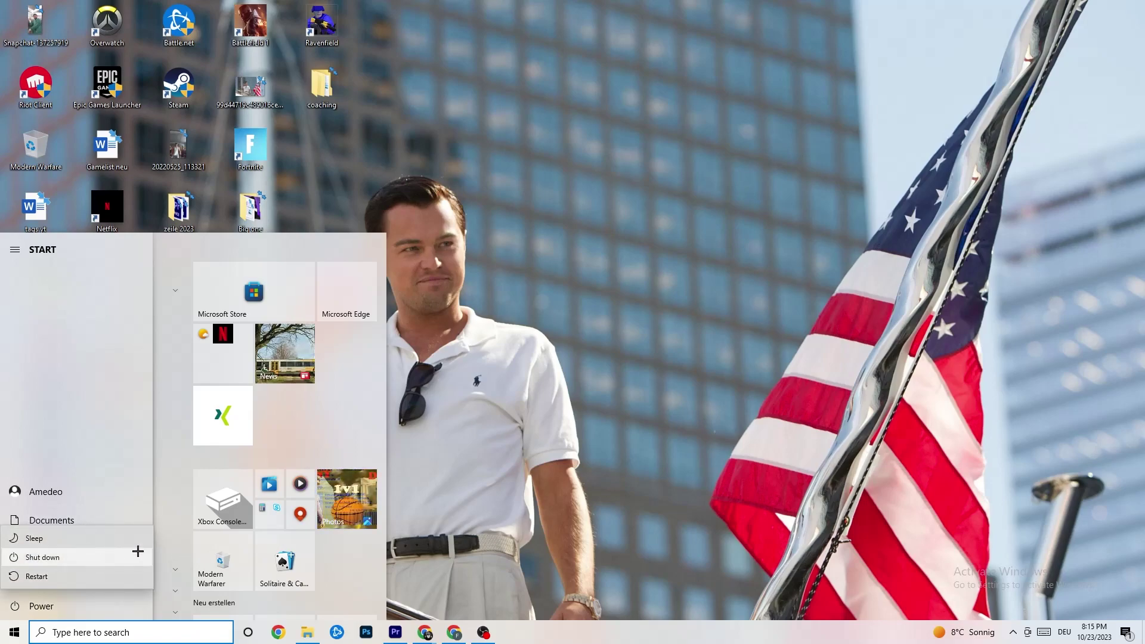
left_click(602, 119)
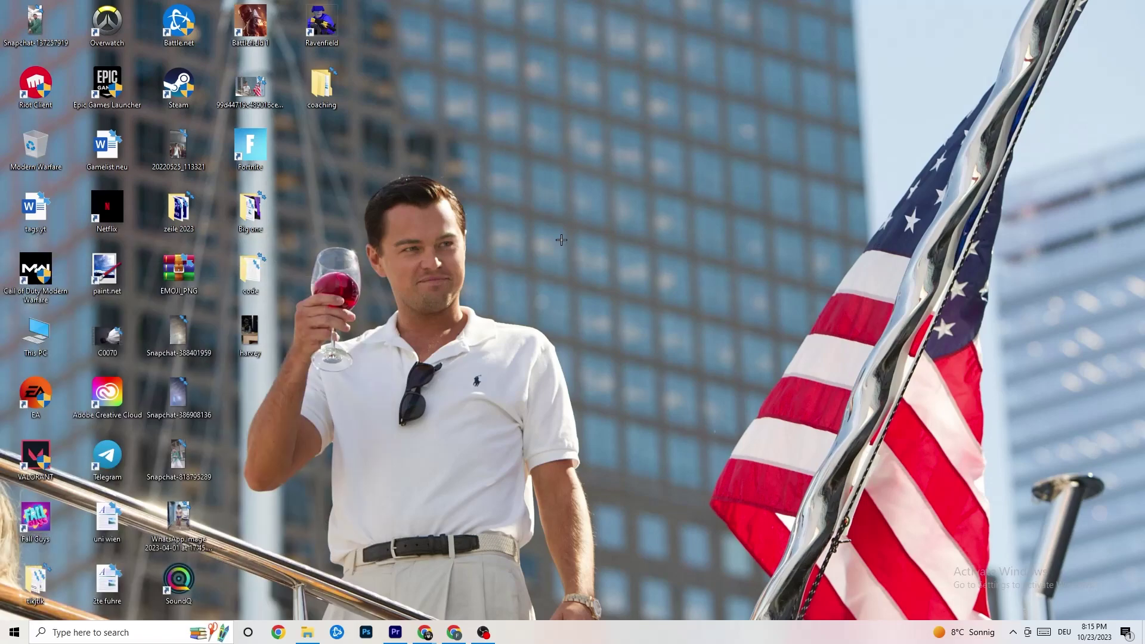